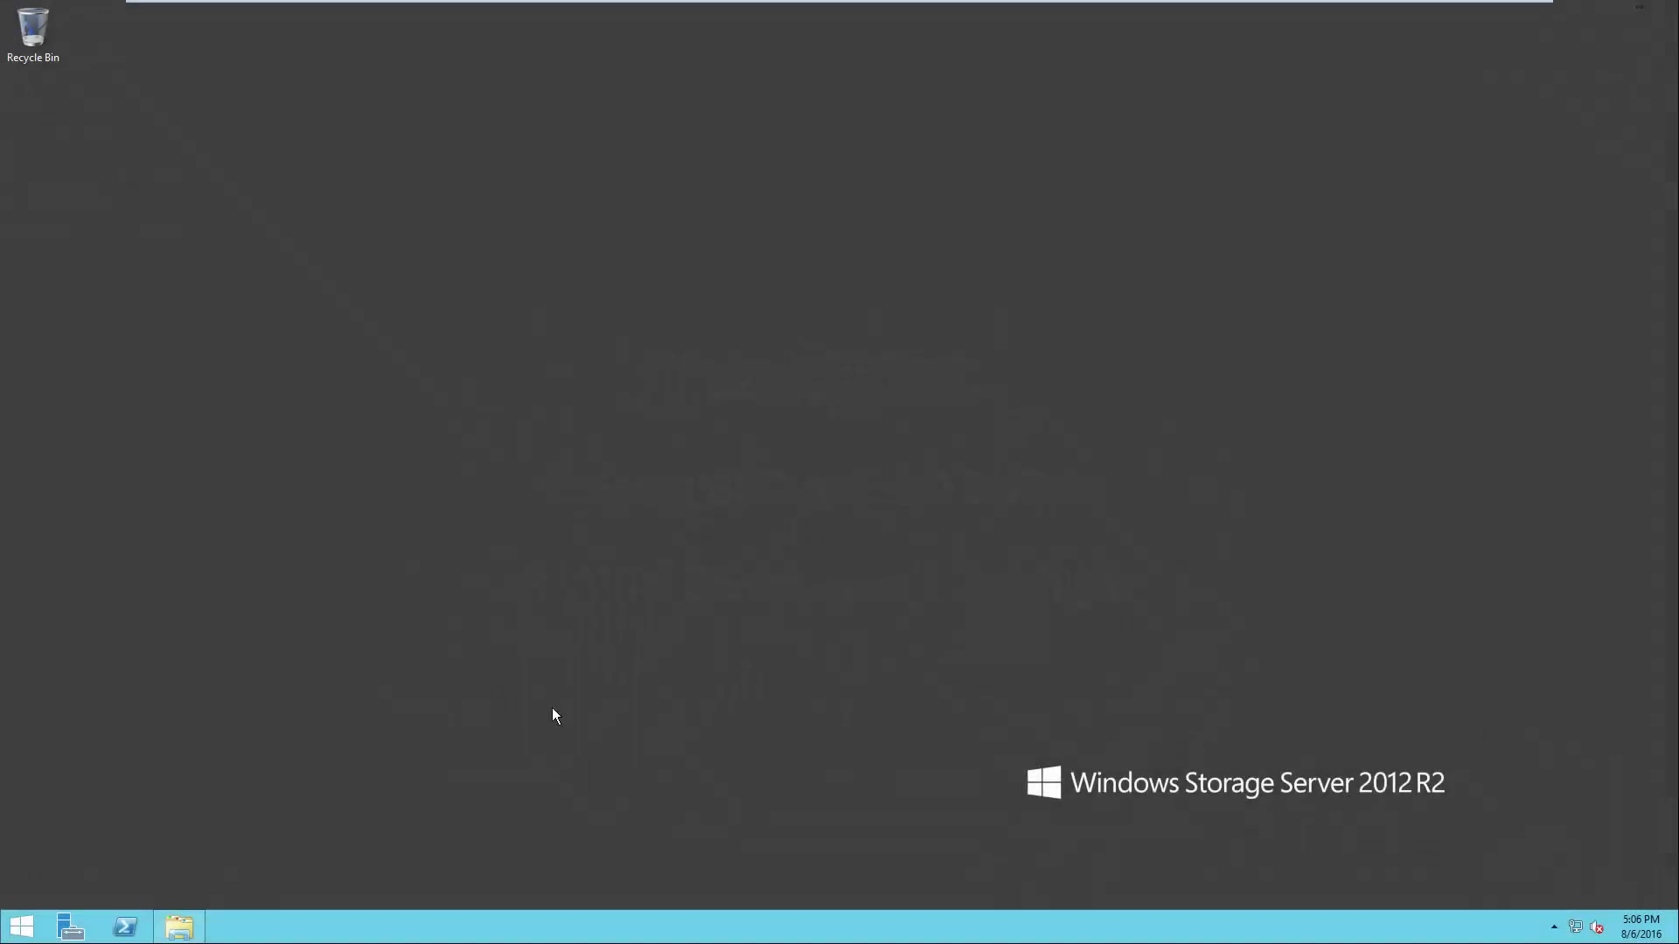
View NetShare (E:), then open Downloads with the FuzeDriveServer_install_Win64_1.1.0.12151 installer
left_click(169, 932)
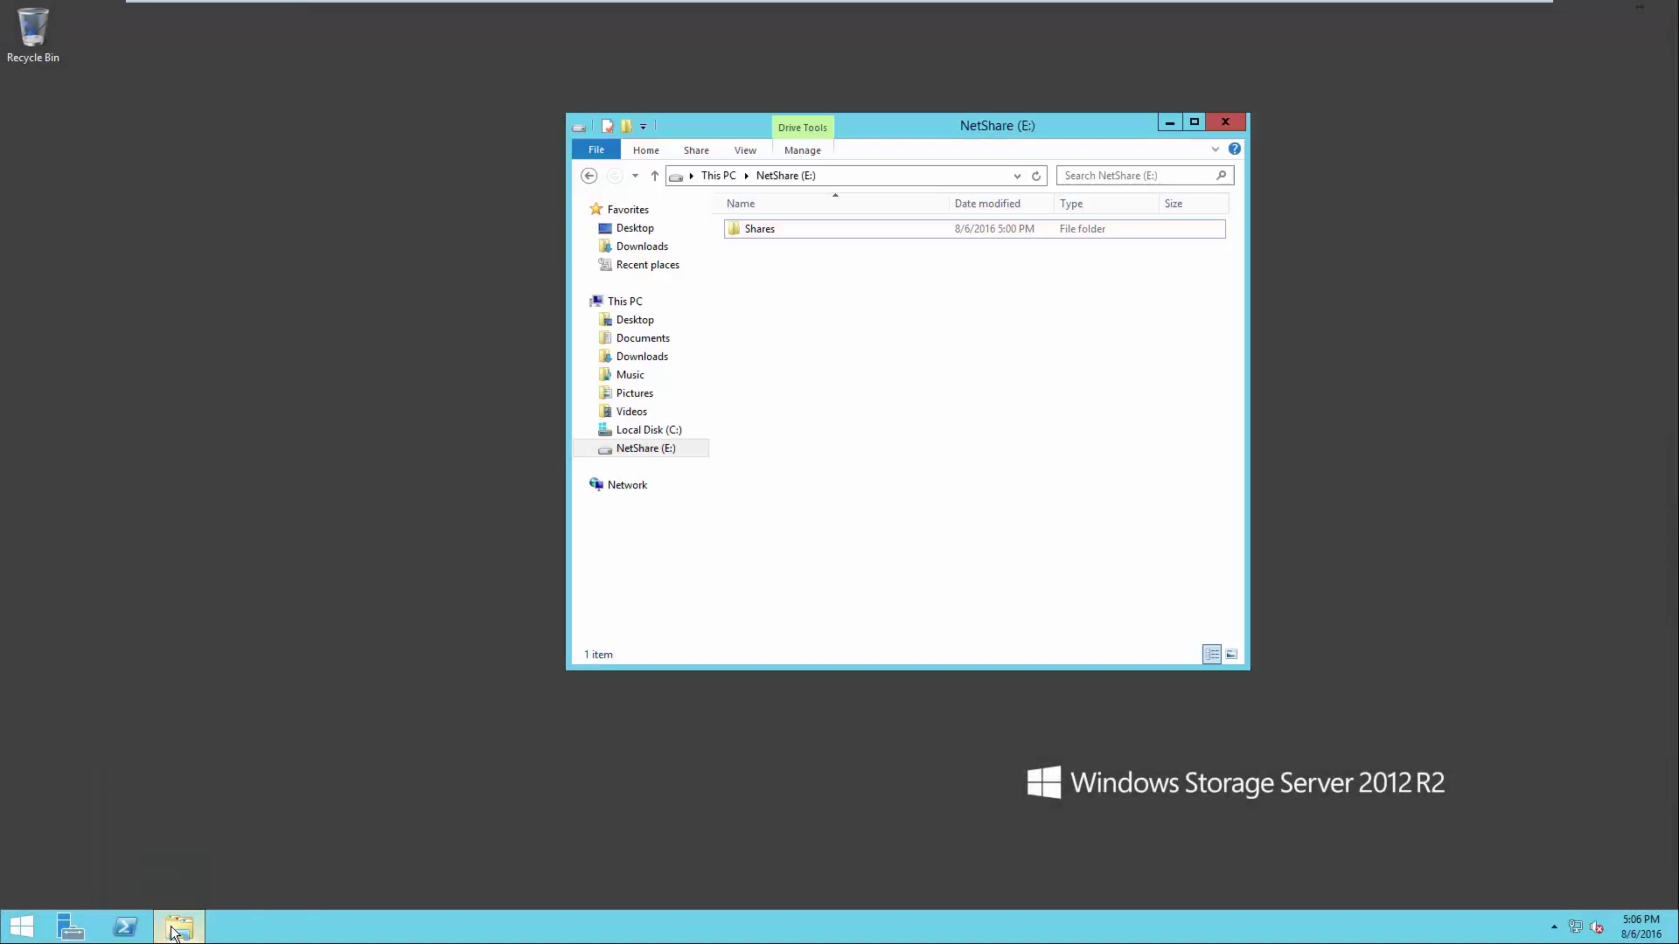
left_click(647, 451)
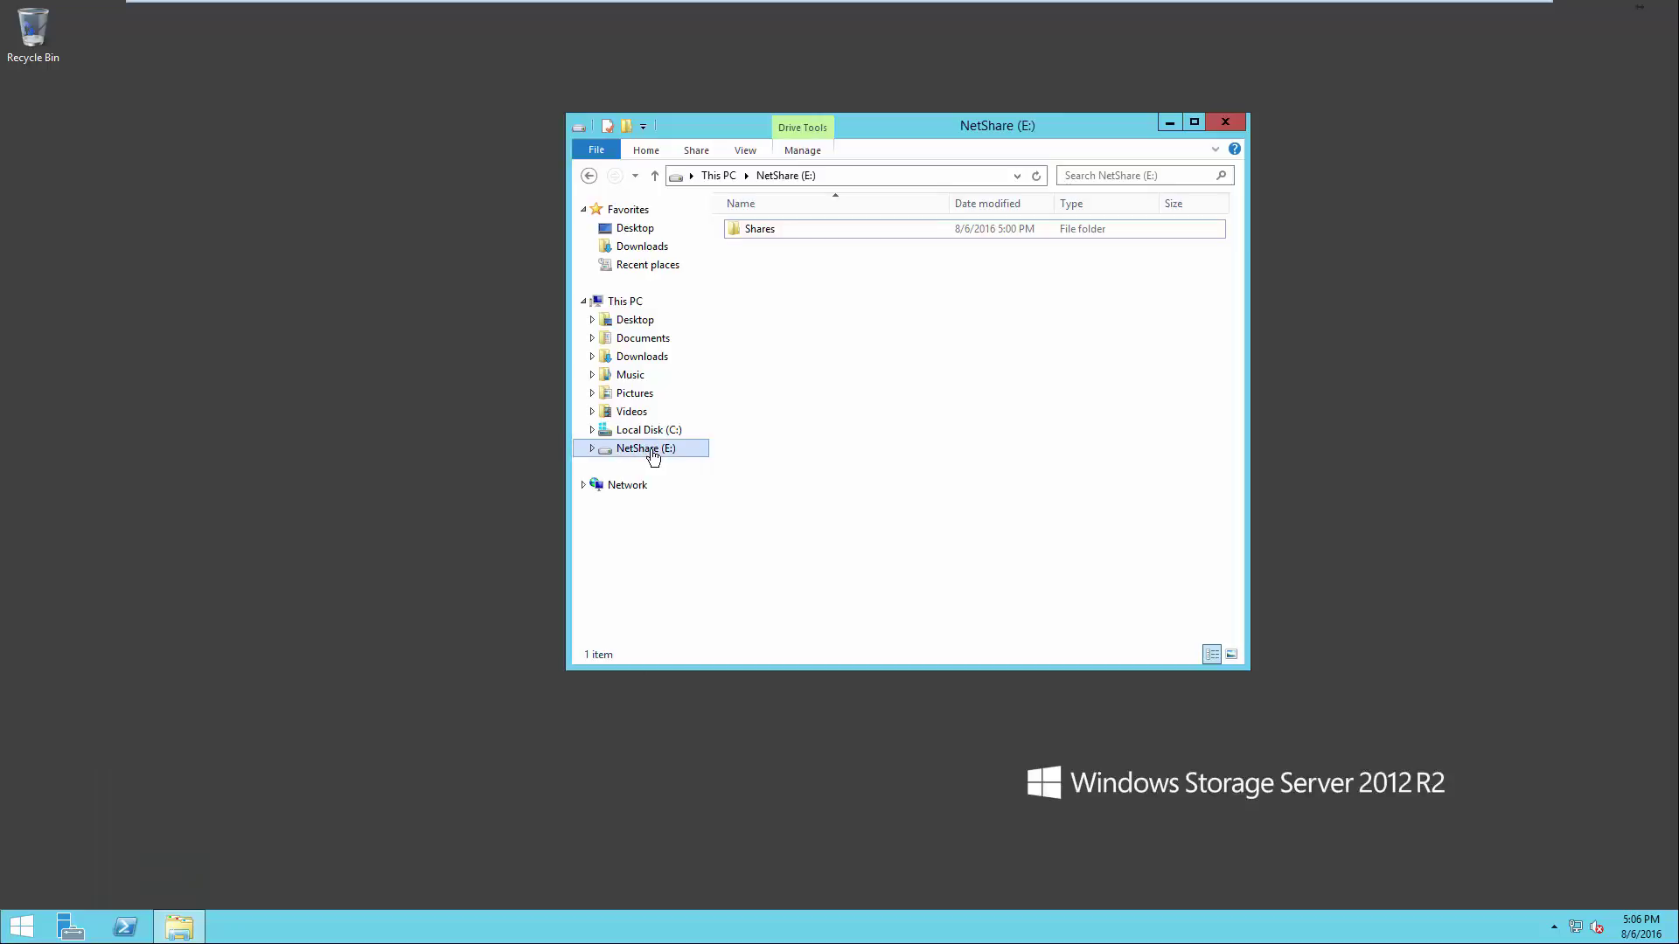
left_click(642, 246)
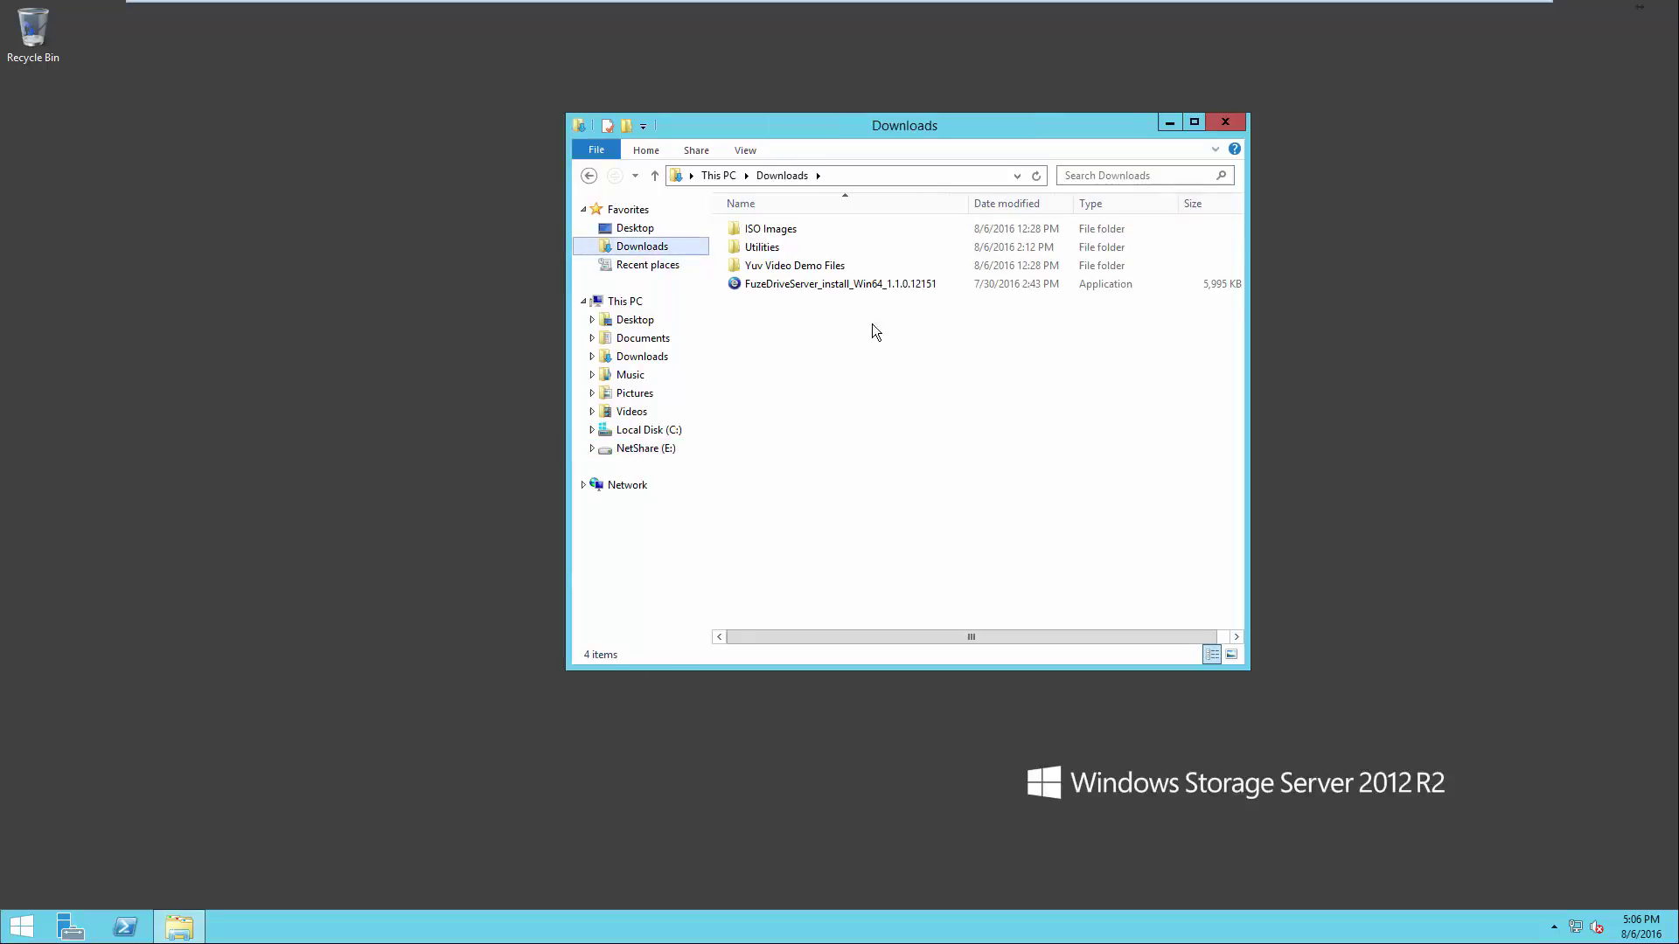
Install FuzeDriveServer through the setup wizard, accepting the licence and the system reboot
double_click(793, 287)
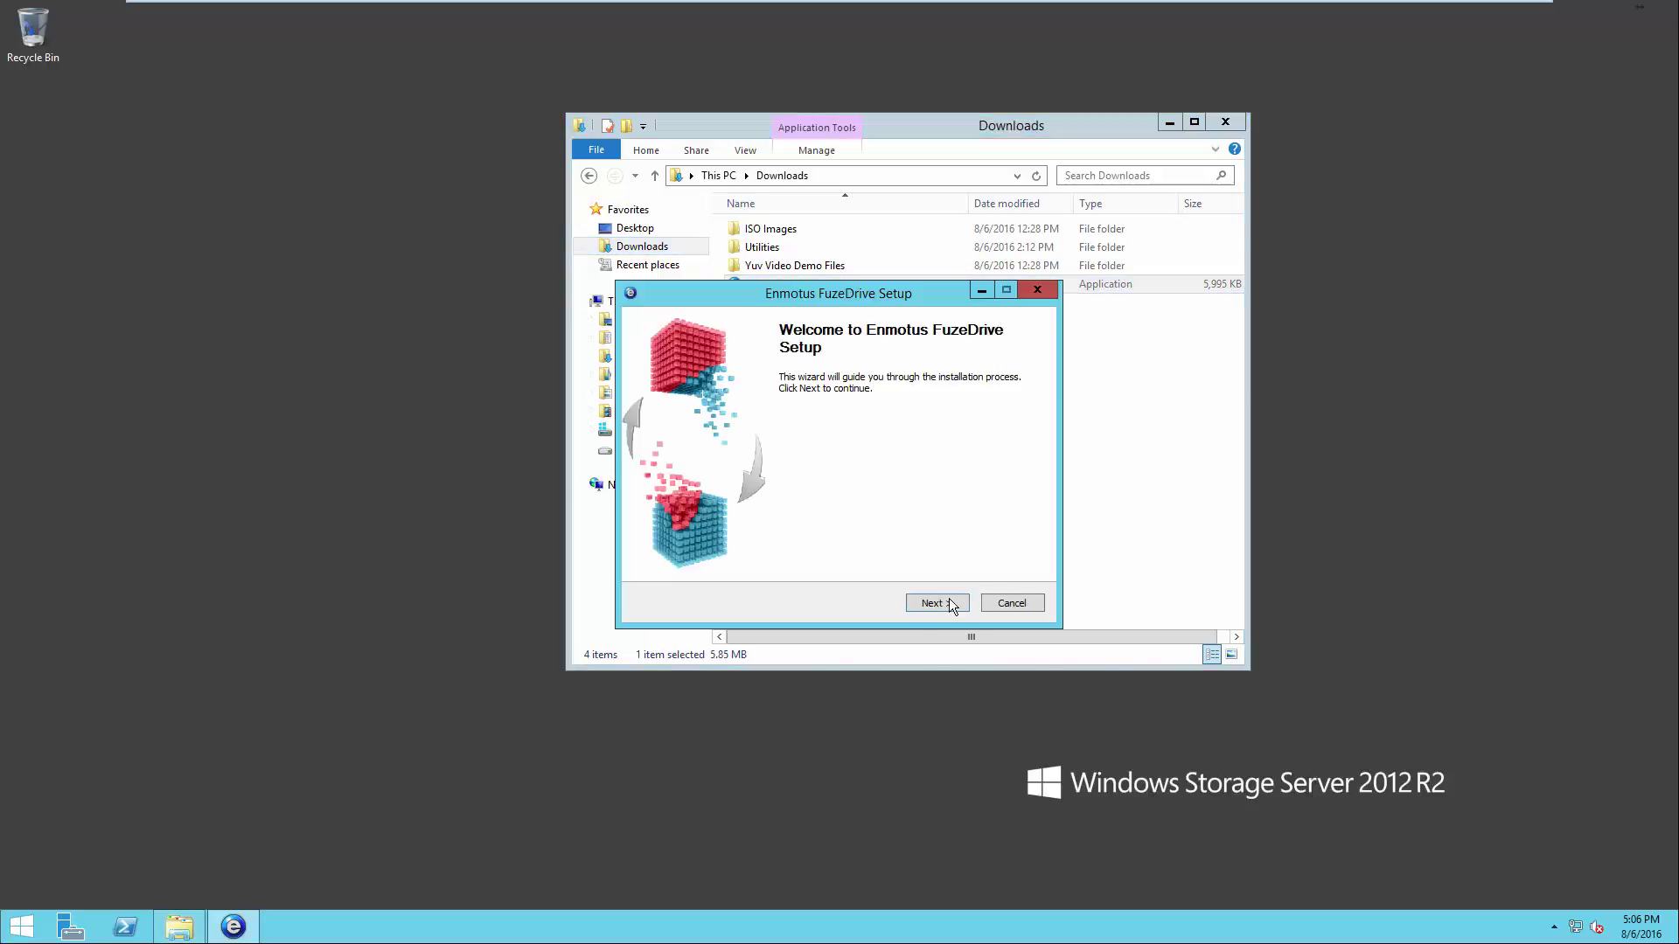
left_click(949, 603)
left_click(948, 603)
left_click(948, 602)
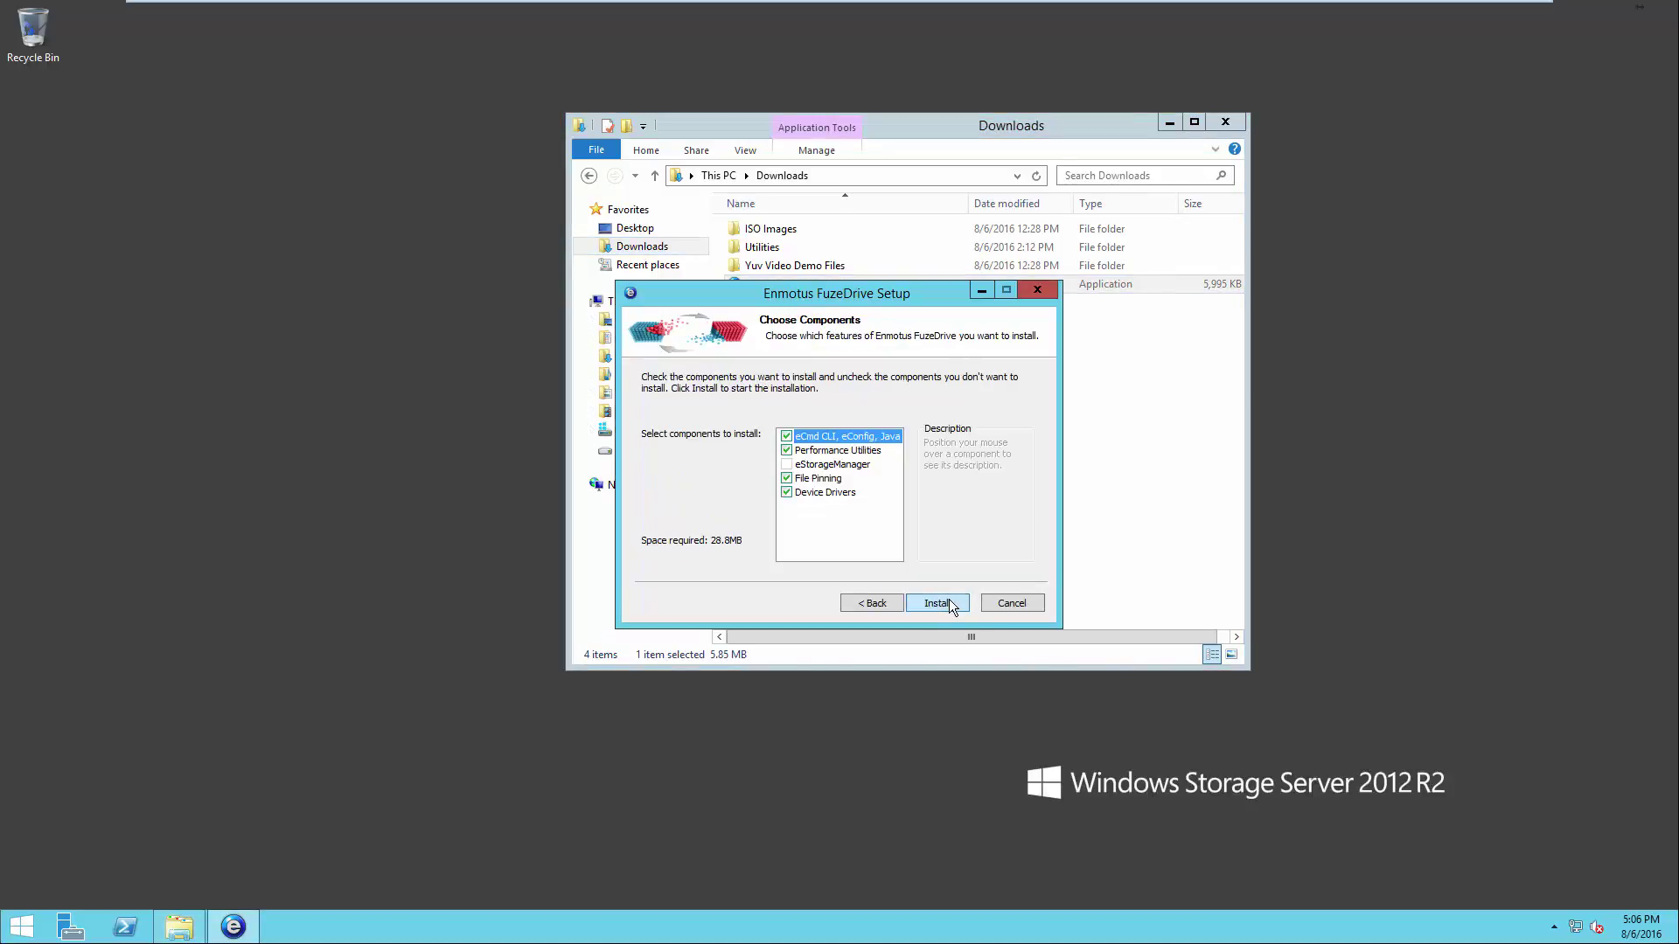
left_click(944, 608)
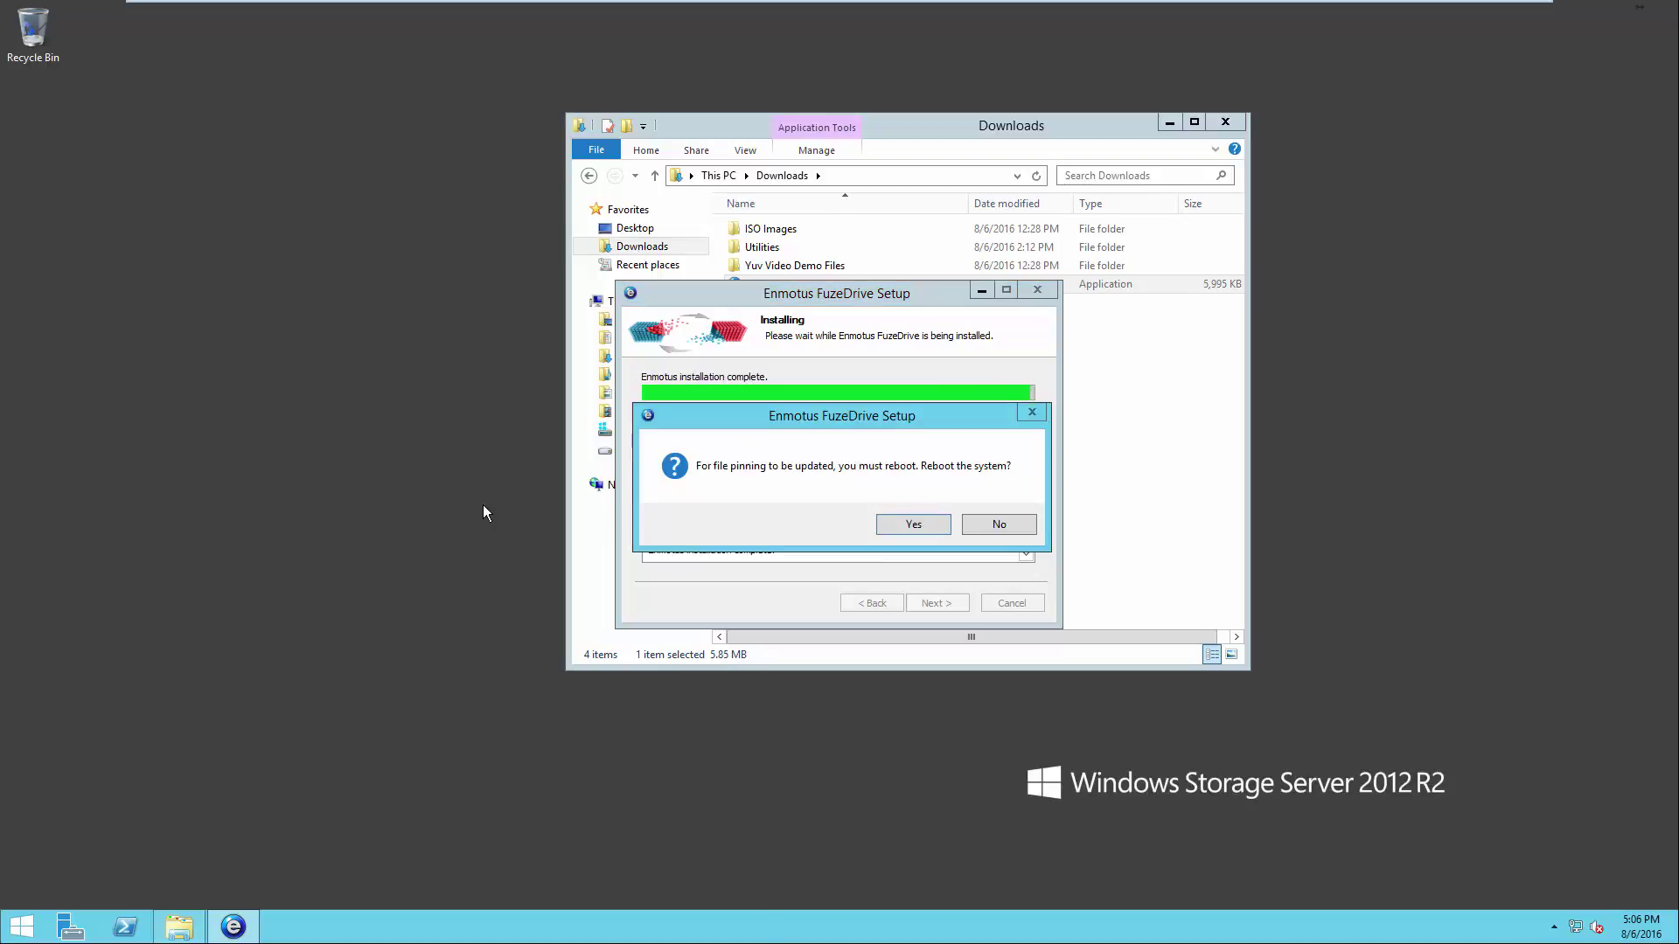
left_click(910, 524)
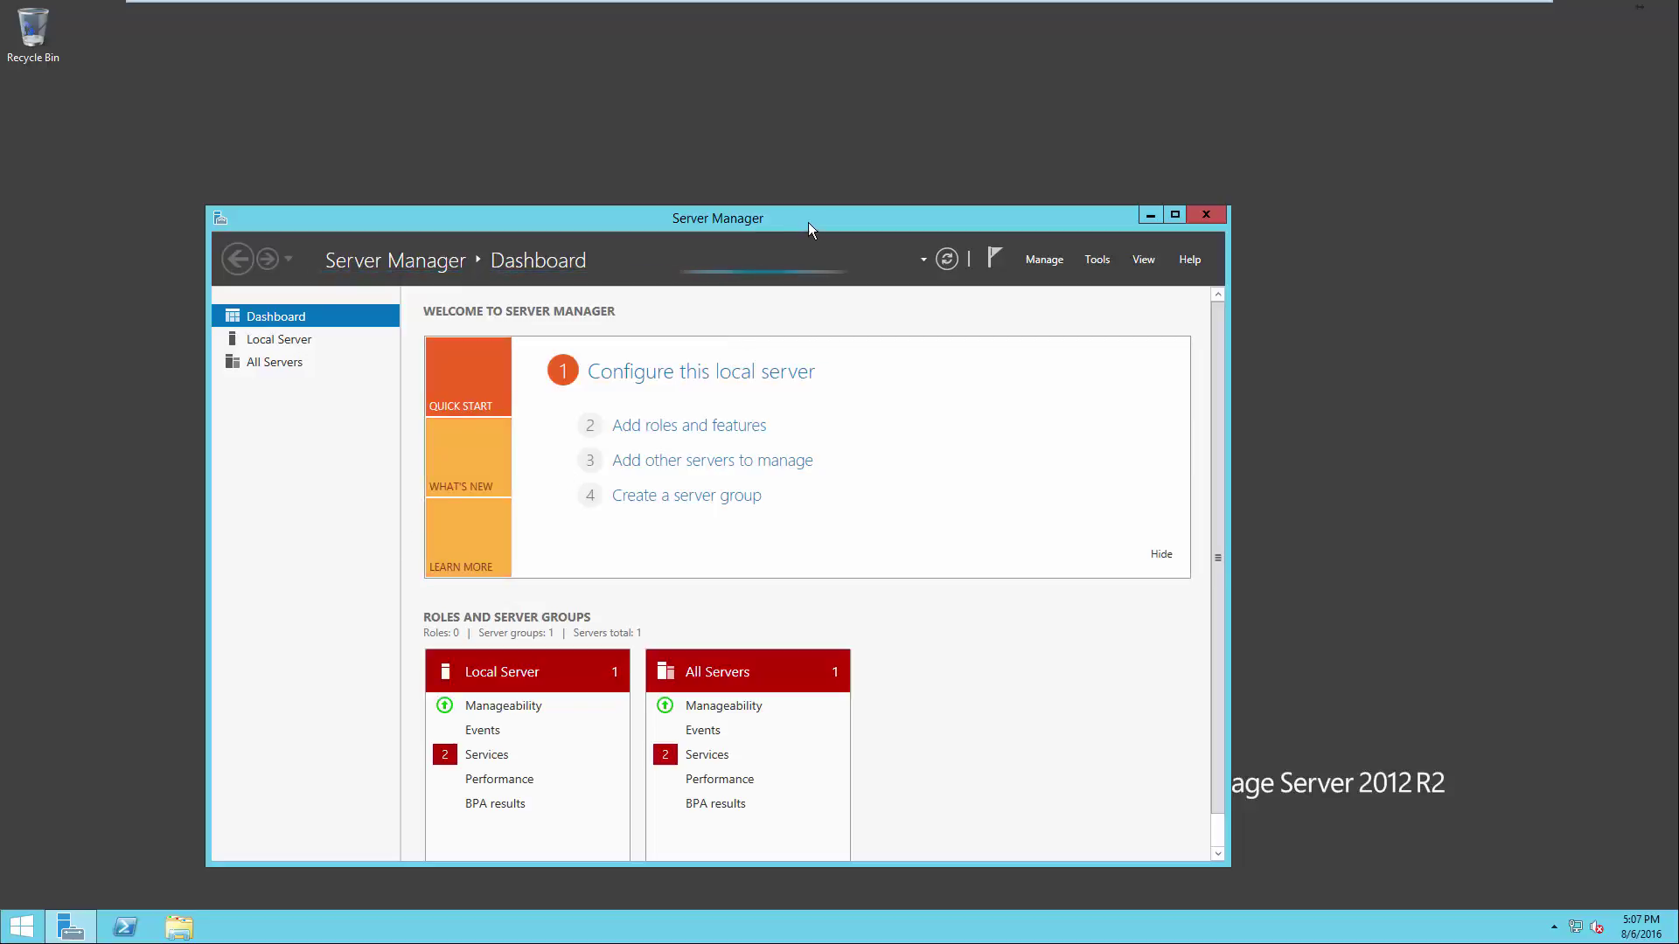
Move the post-reboot Server Manager window aside and close it
left_click_drag(808, 222, 898, 193)
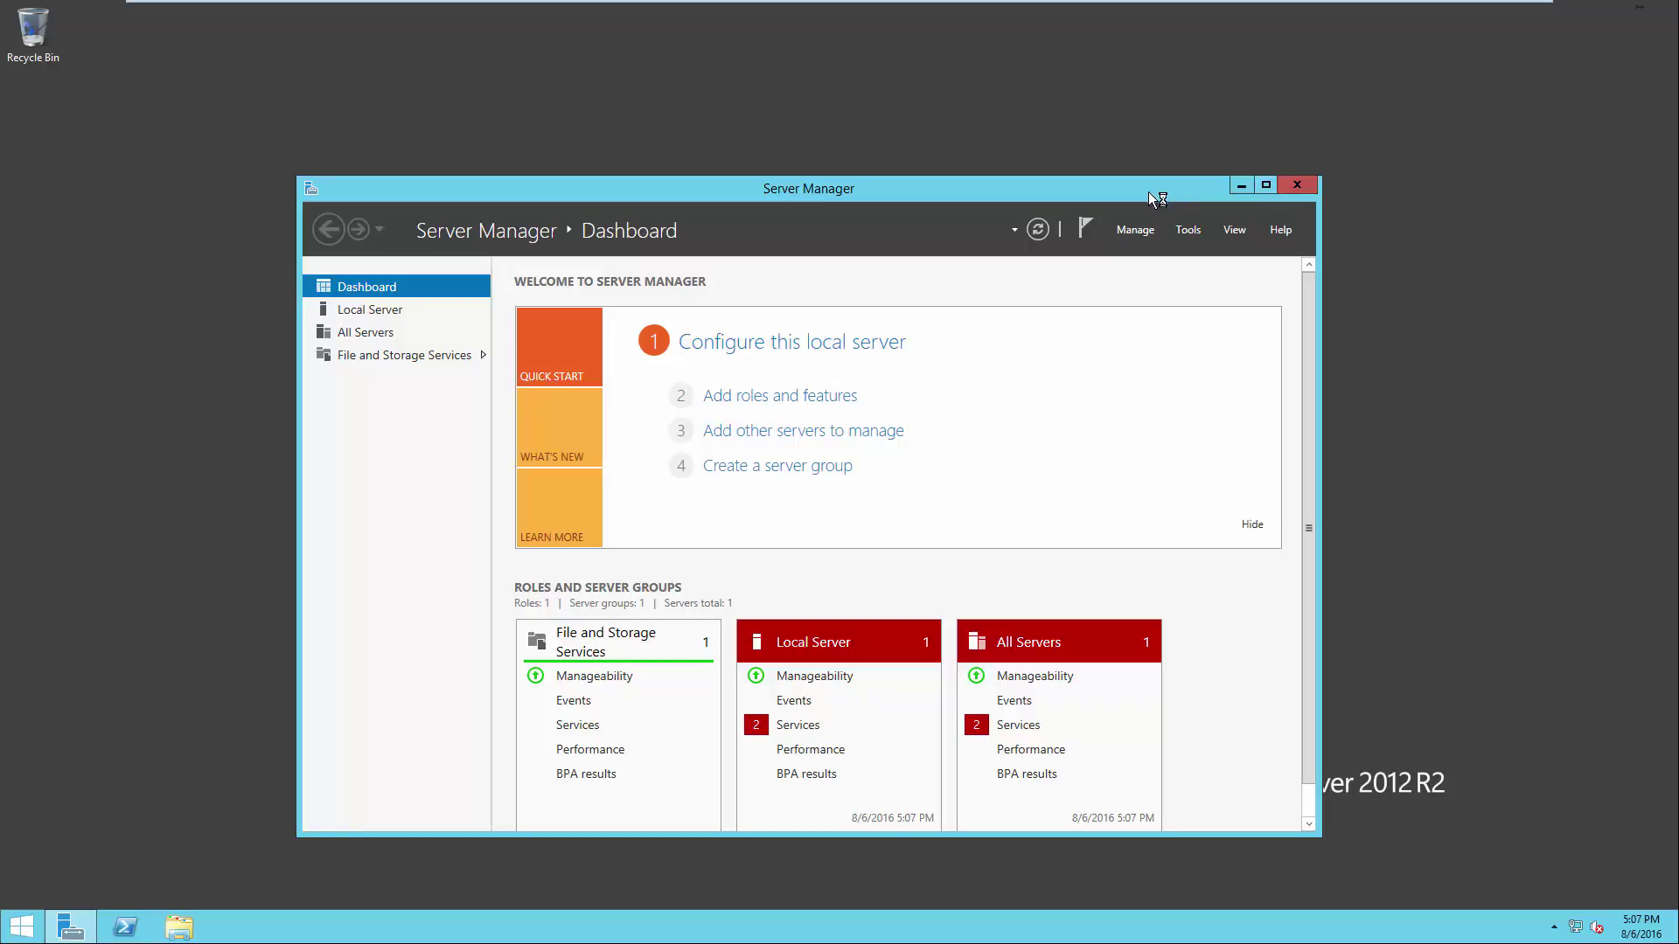
left_click(1297, 187)
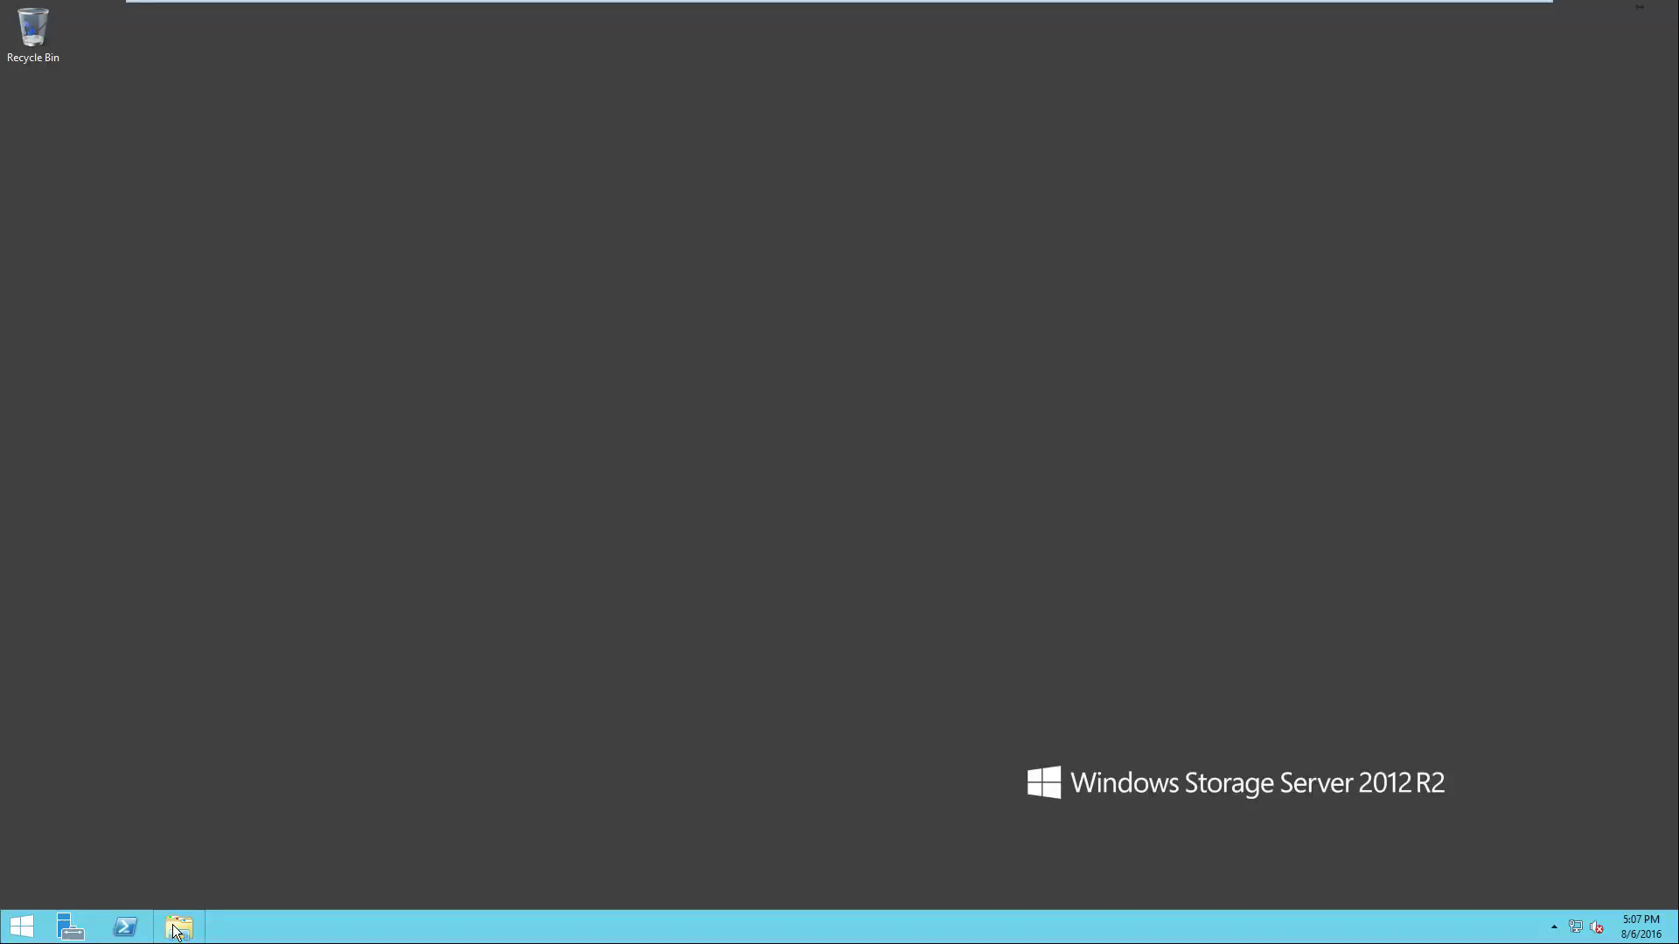
Show the Apps view listing Enmotus eCmd, eConfig, eLiveMonitor and ePerform
left_click(26, 934)
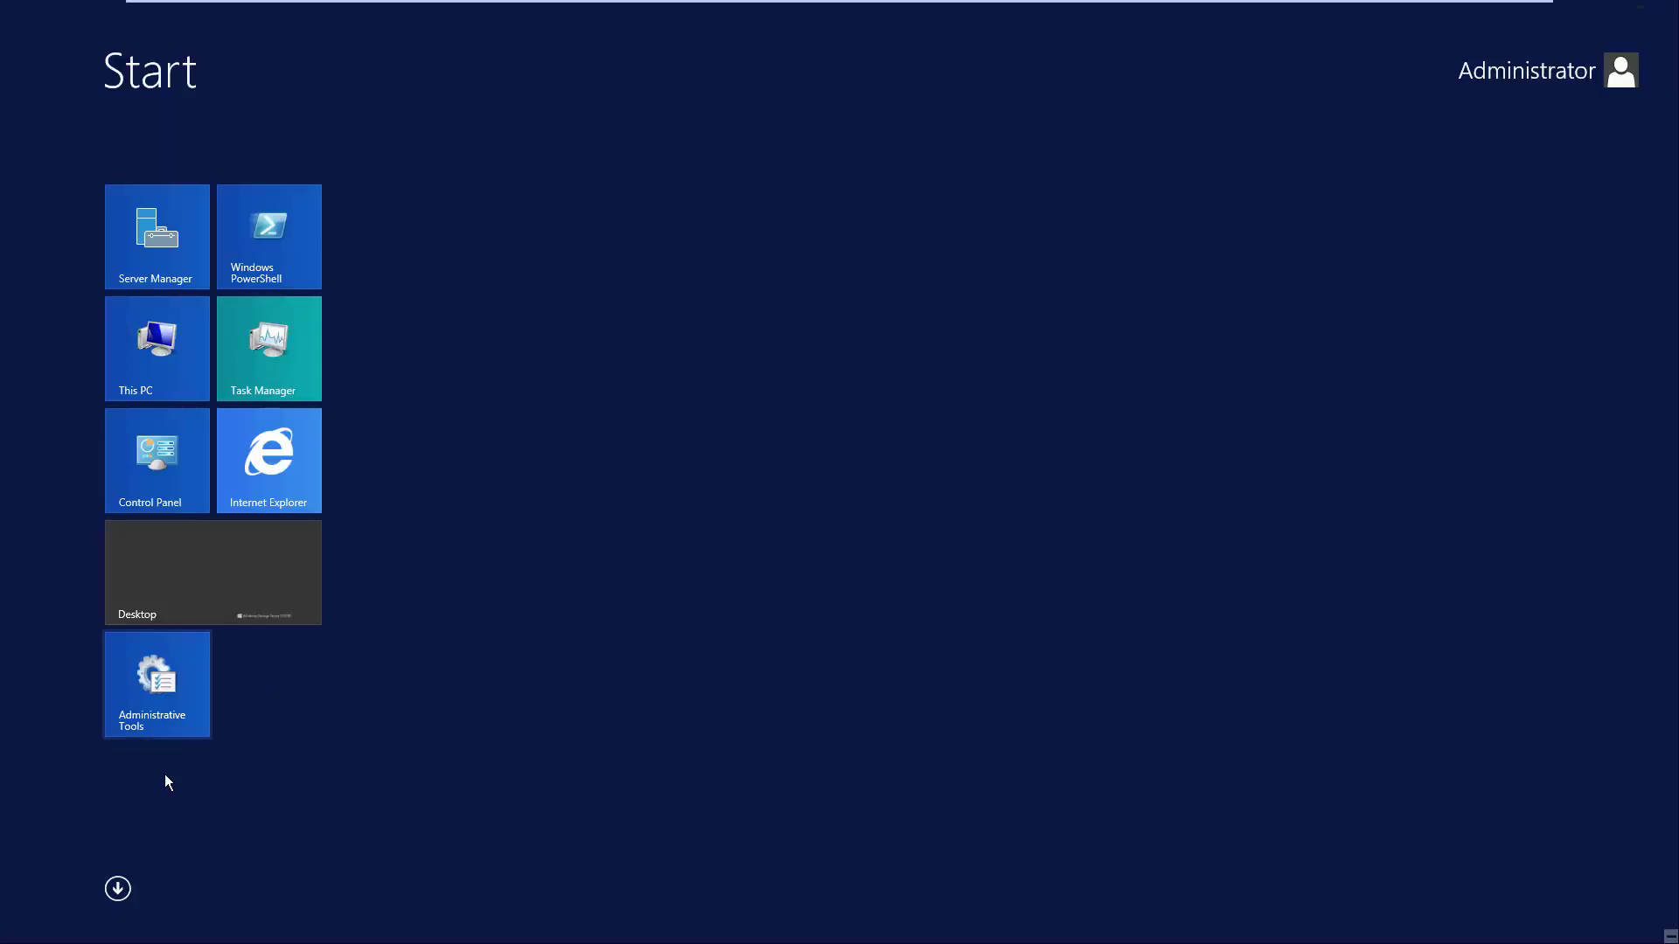
left_click(117, 886)
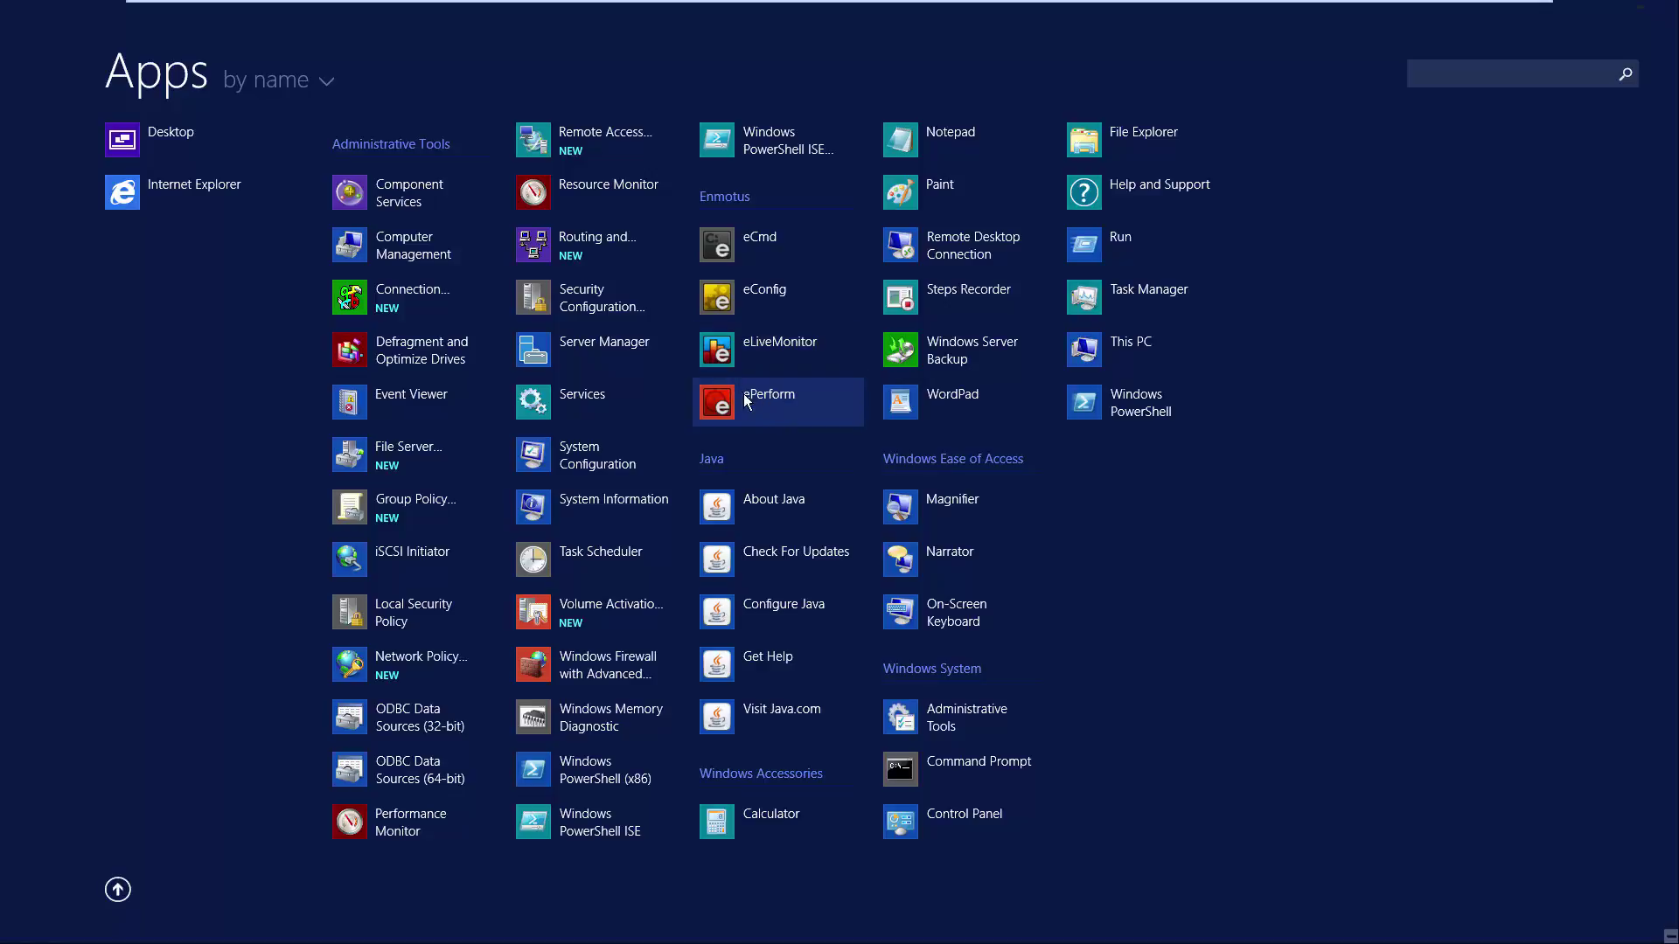
Launch Enmotus eConfig and accept the trial licence notice to reach the Configuration Wizard
left_click(726, 291)
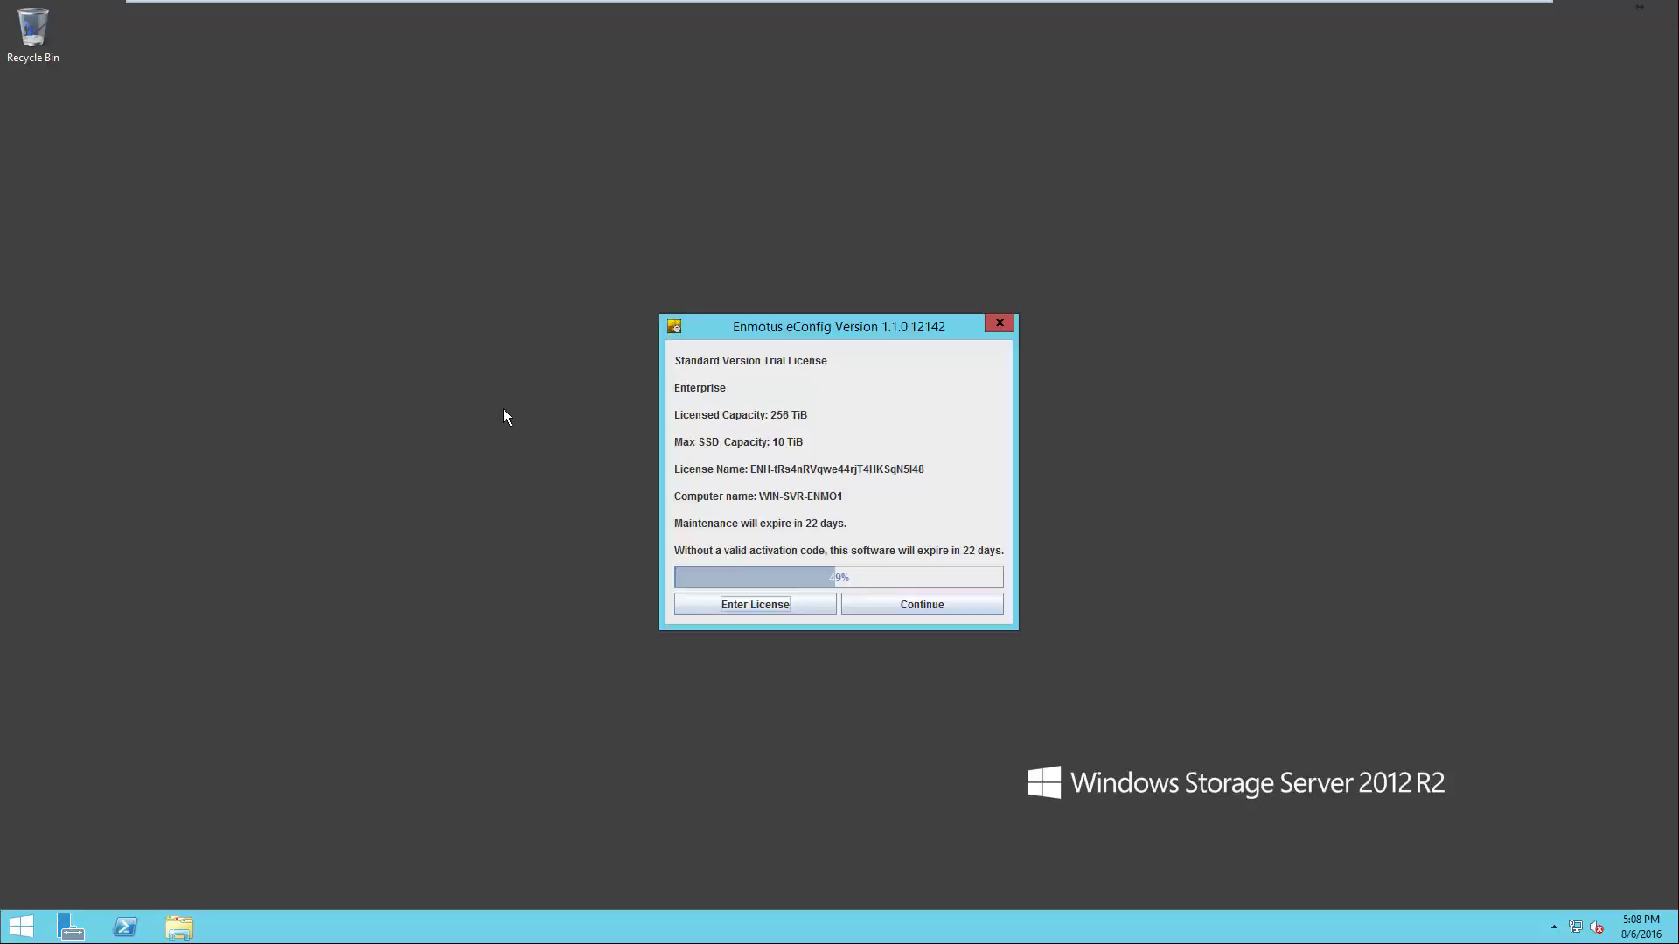
left_click(922, 603)
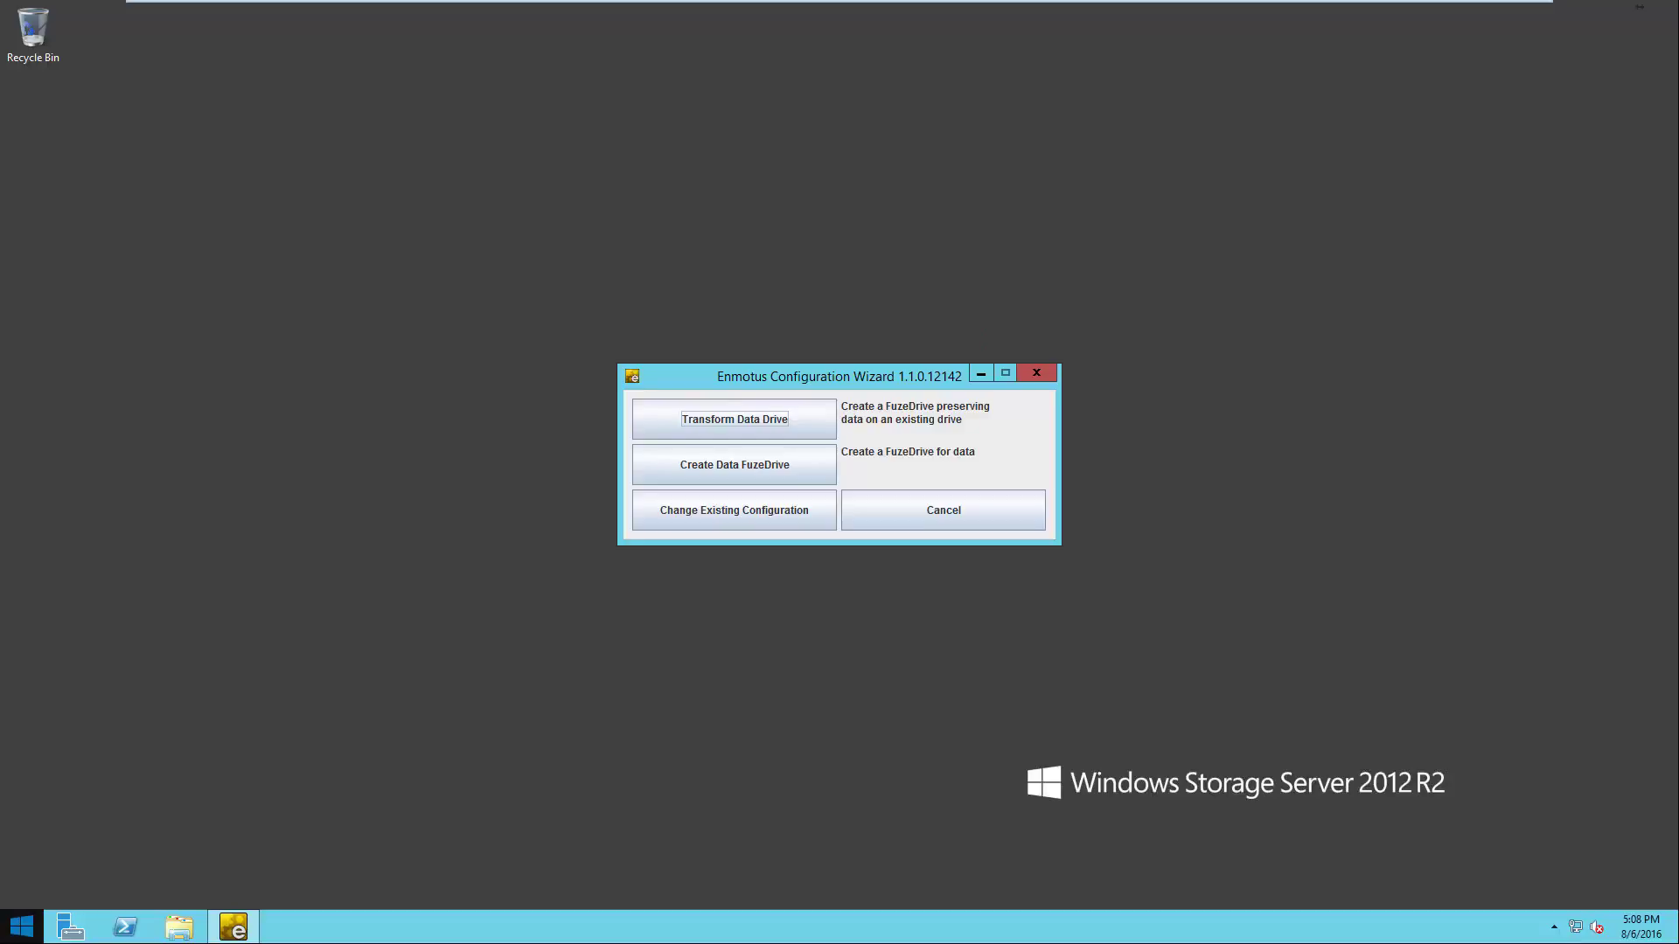
Open Disk Management, enlarge its window, and cancel initializing the 128 GB Disk 1
right_click(39, 930)
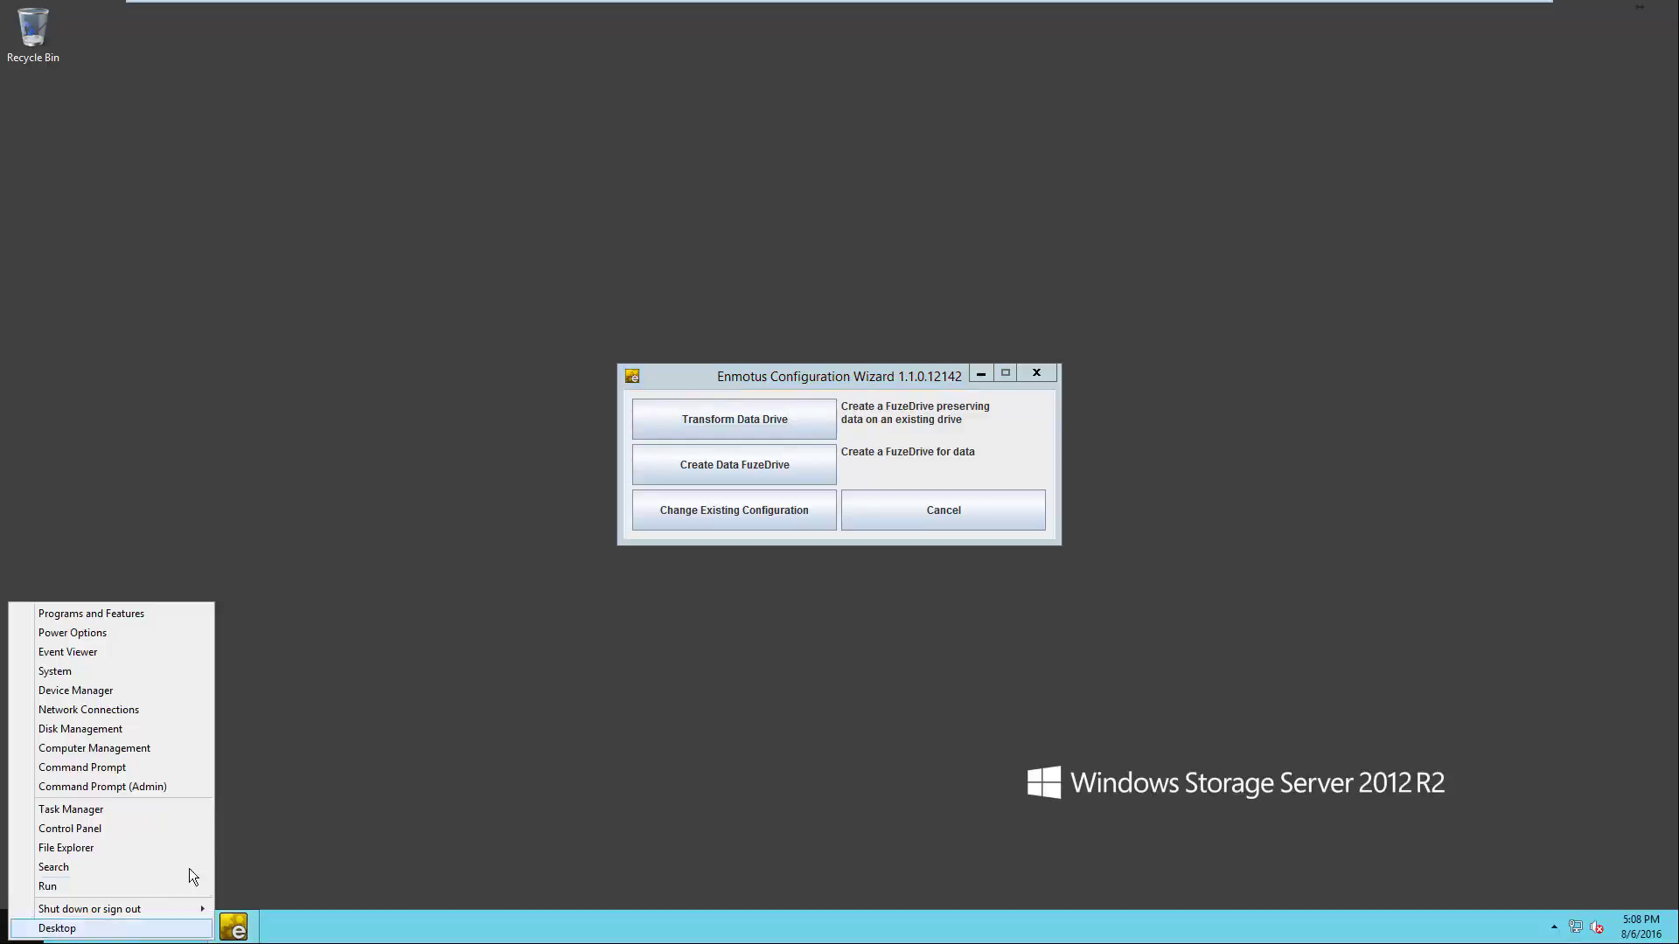
left_click(109, 730)
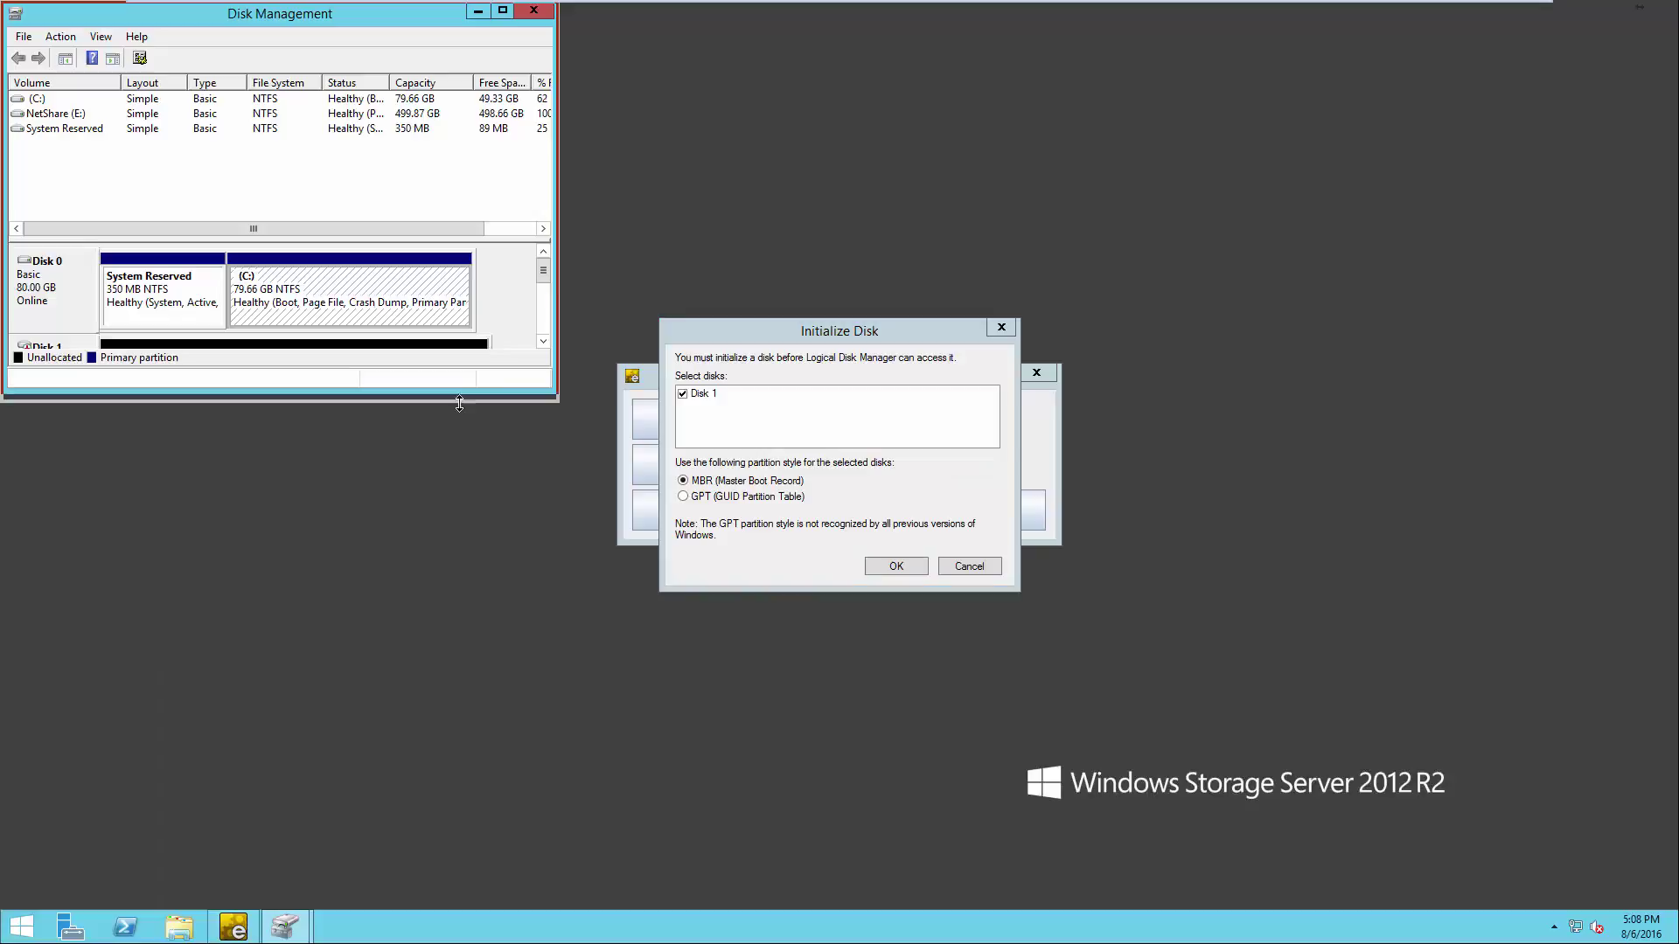
left_click_drag(460, 403, 501, 861)
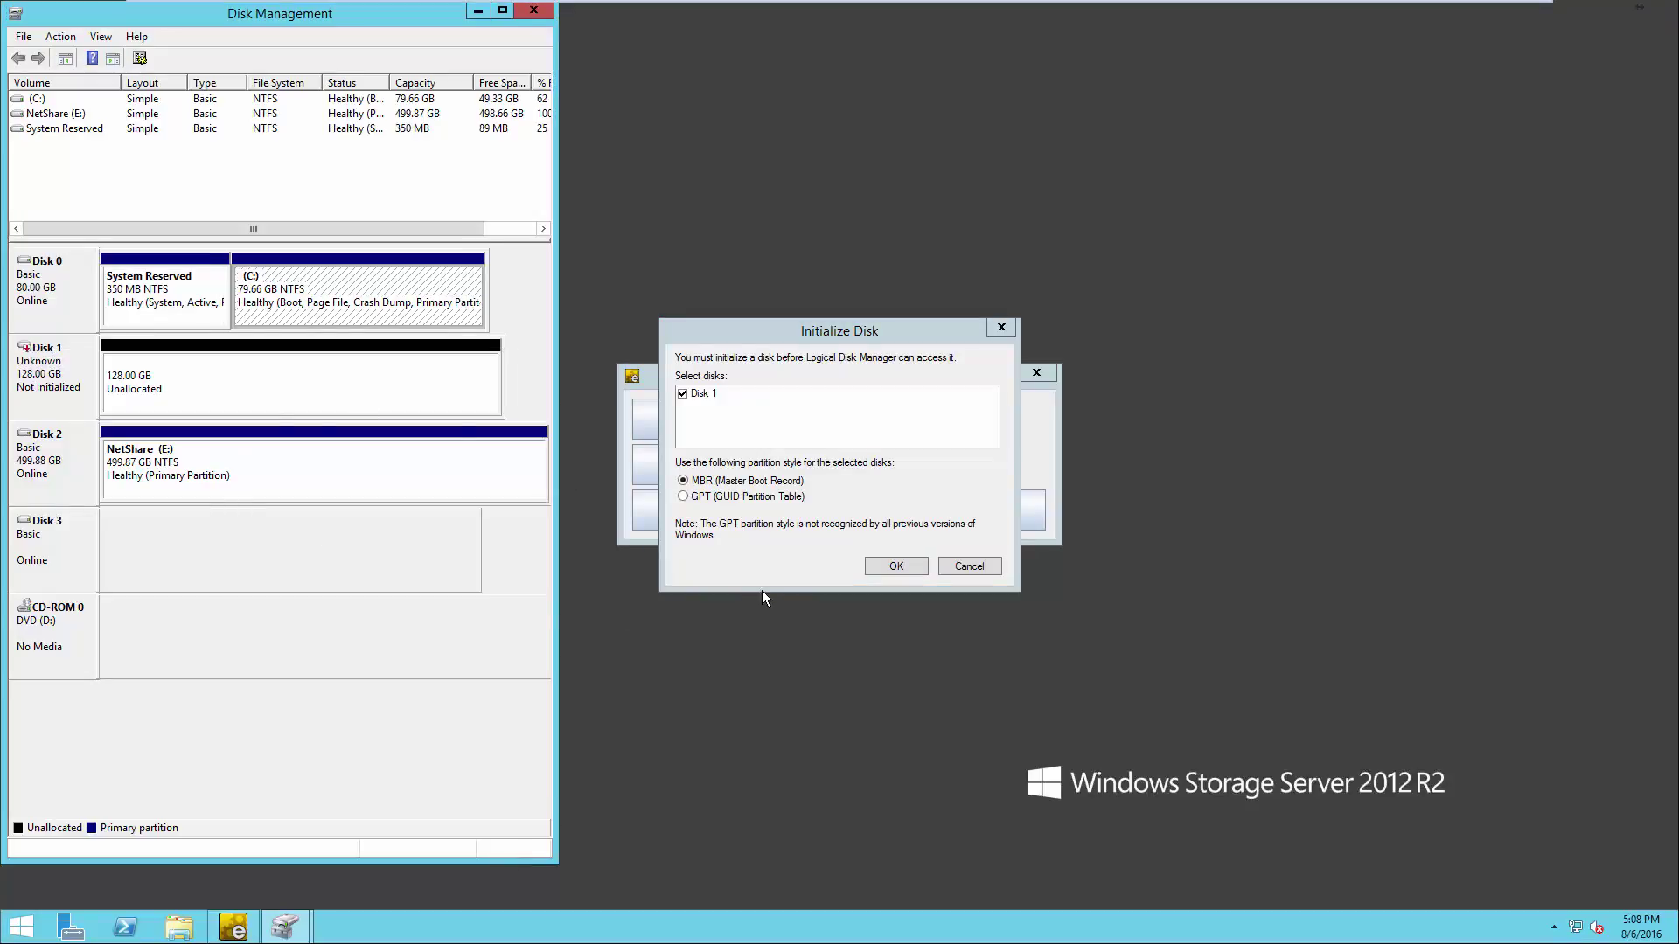
left_click(965, 567)
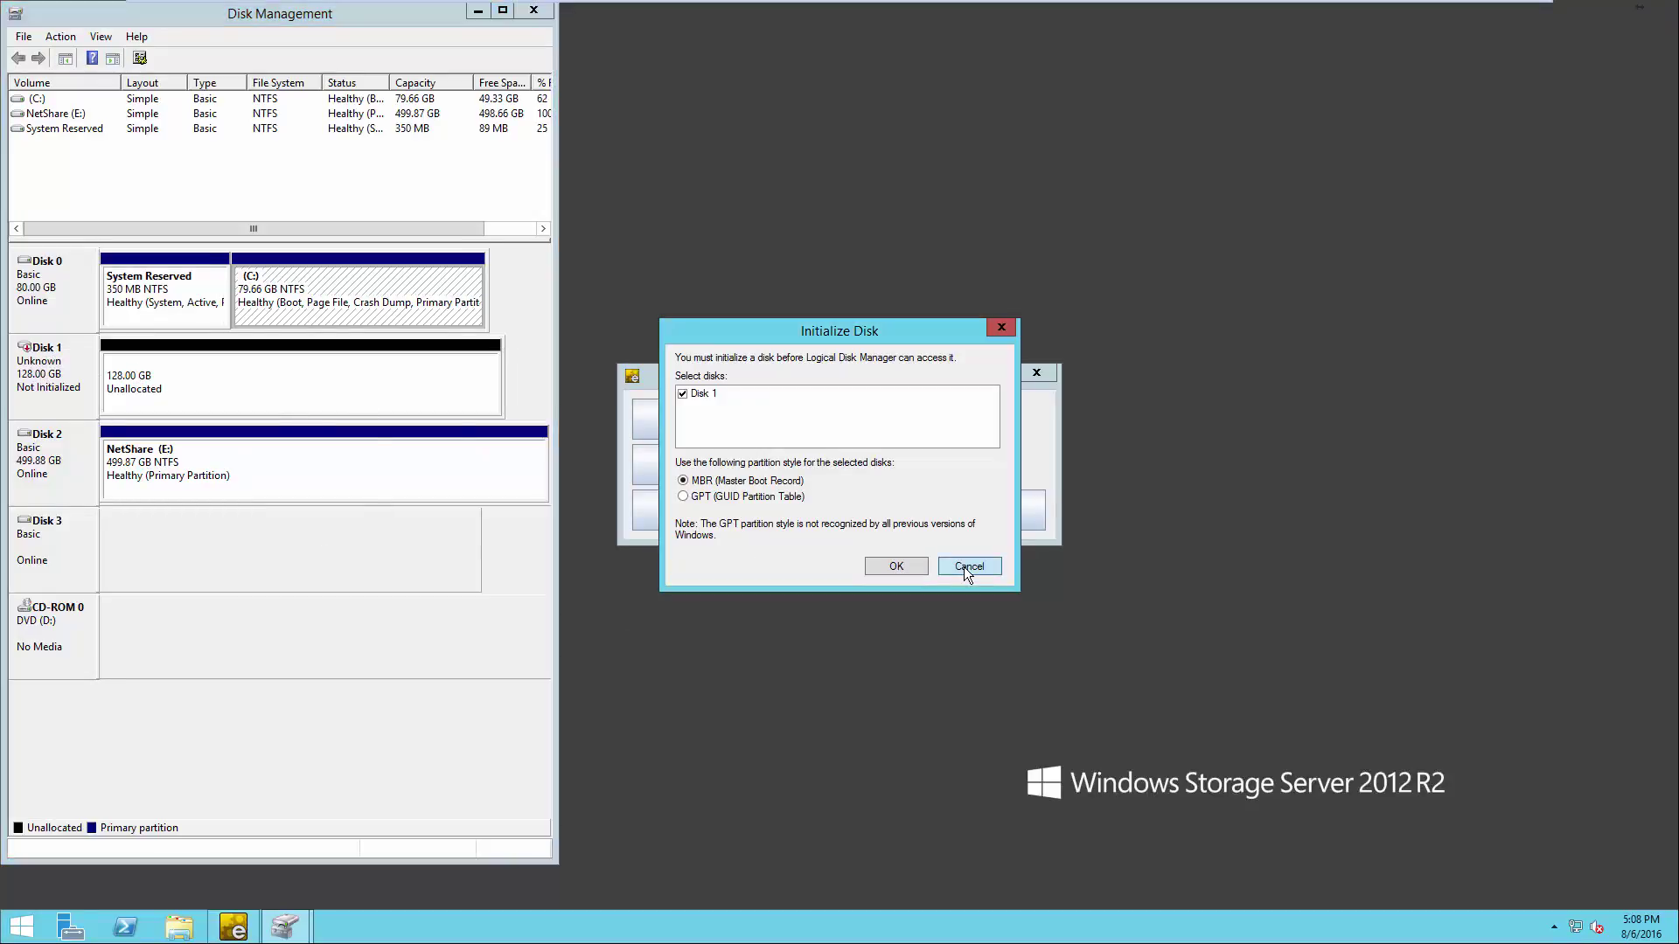
left_click(964, 567)
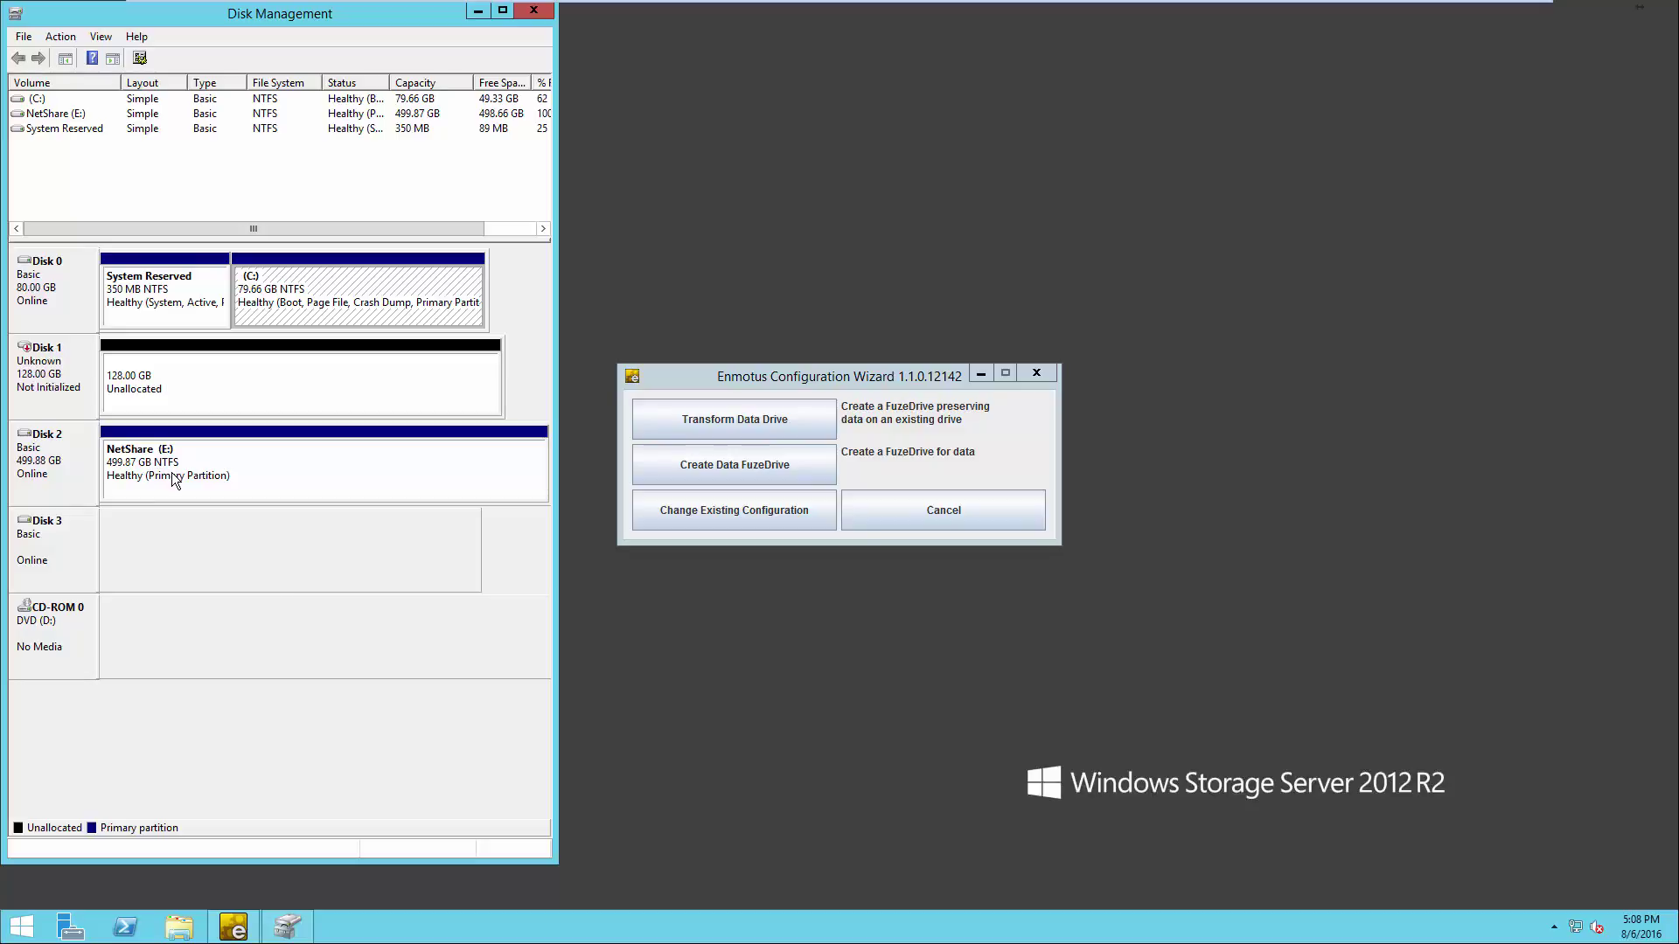
Transform the data drive with Drive2 as slow tier and Drive1 SSD as fast tier
left_click(754, 422)
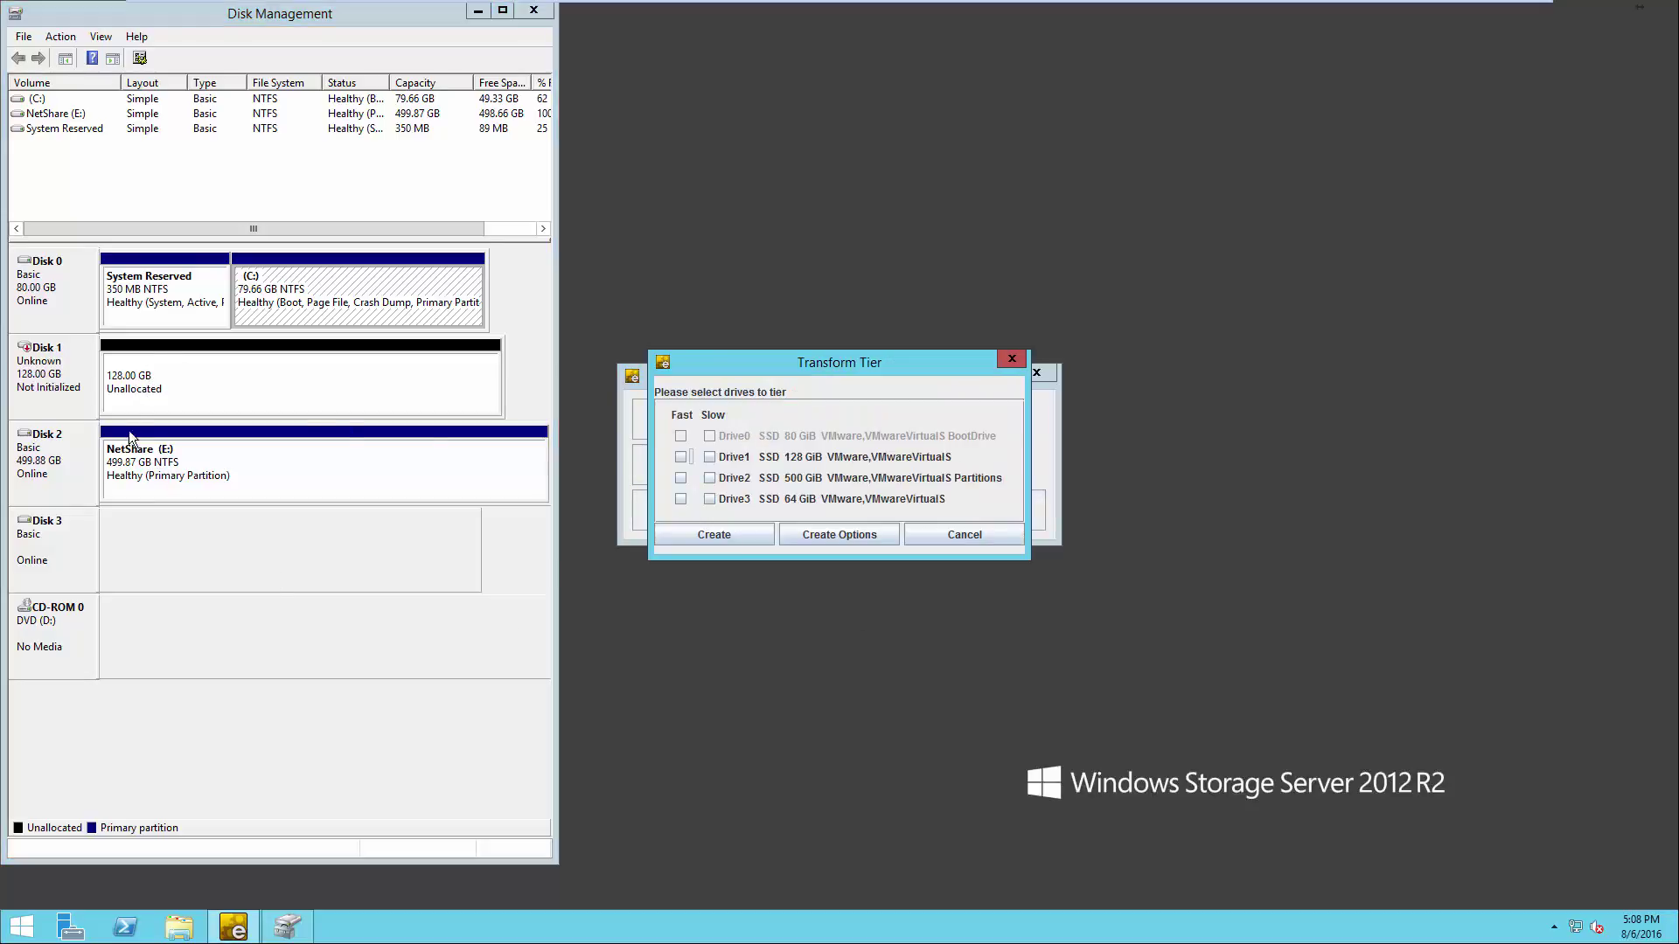
left_click(709, 478)
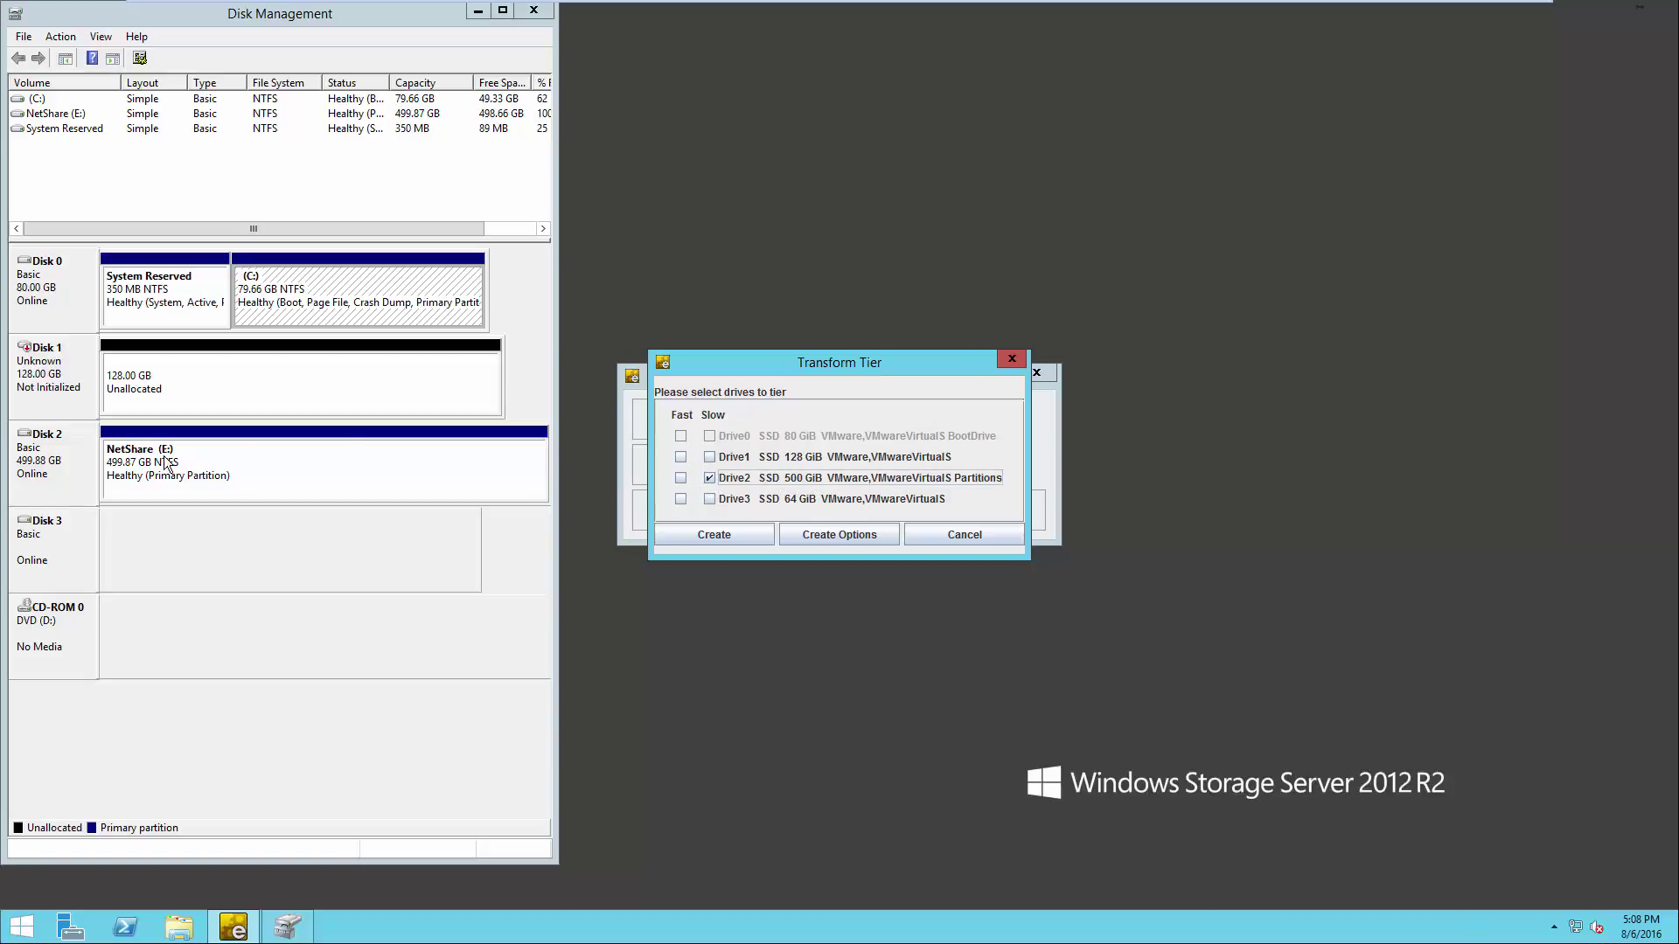
left_click(681, 458)
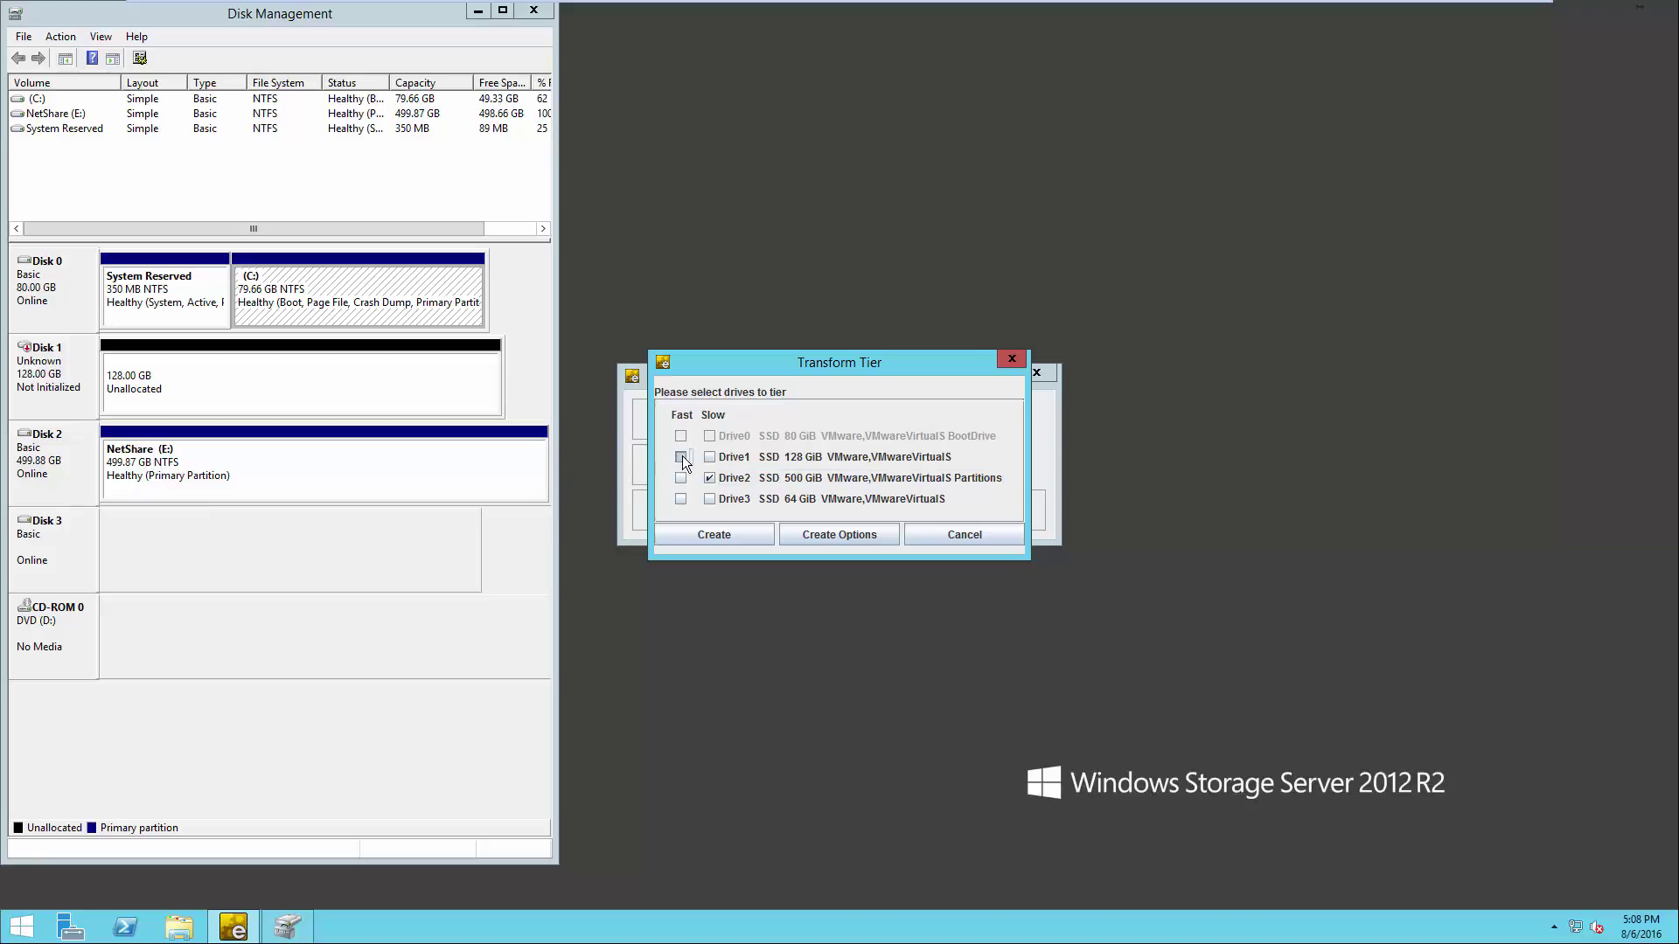
left_click(725, 531)
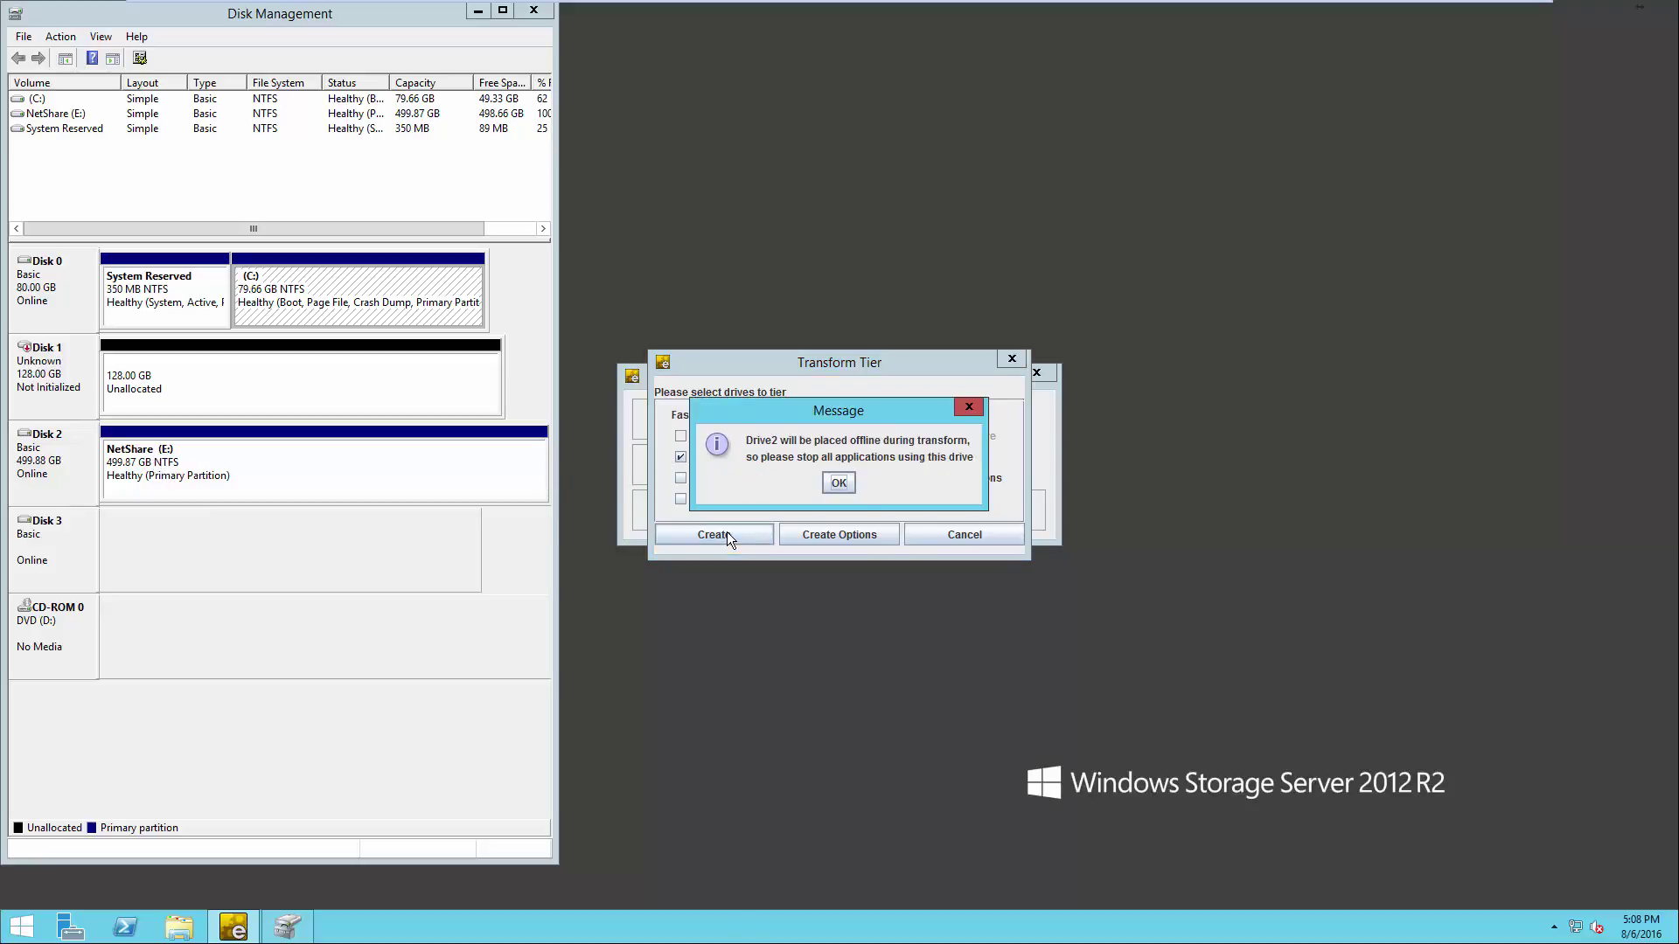
left_click(838, 481)
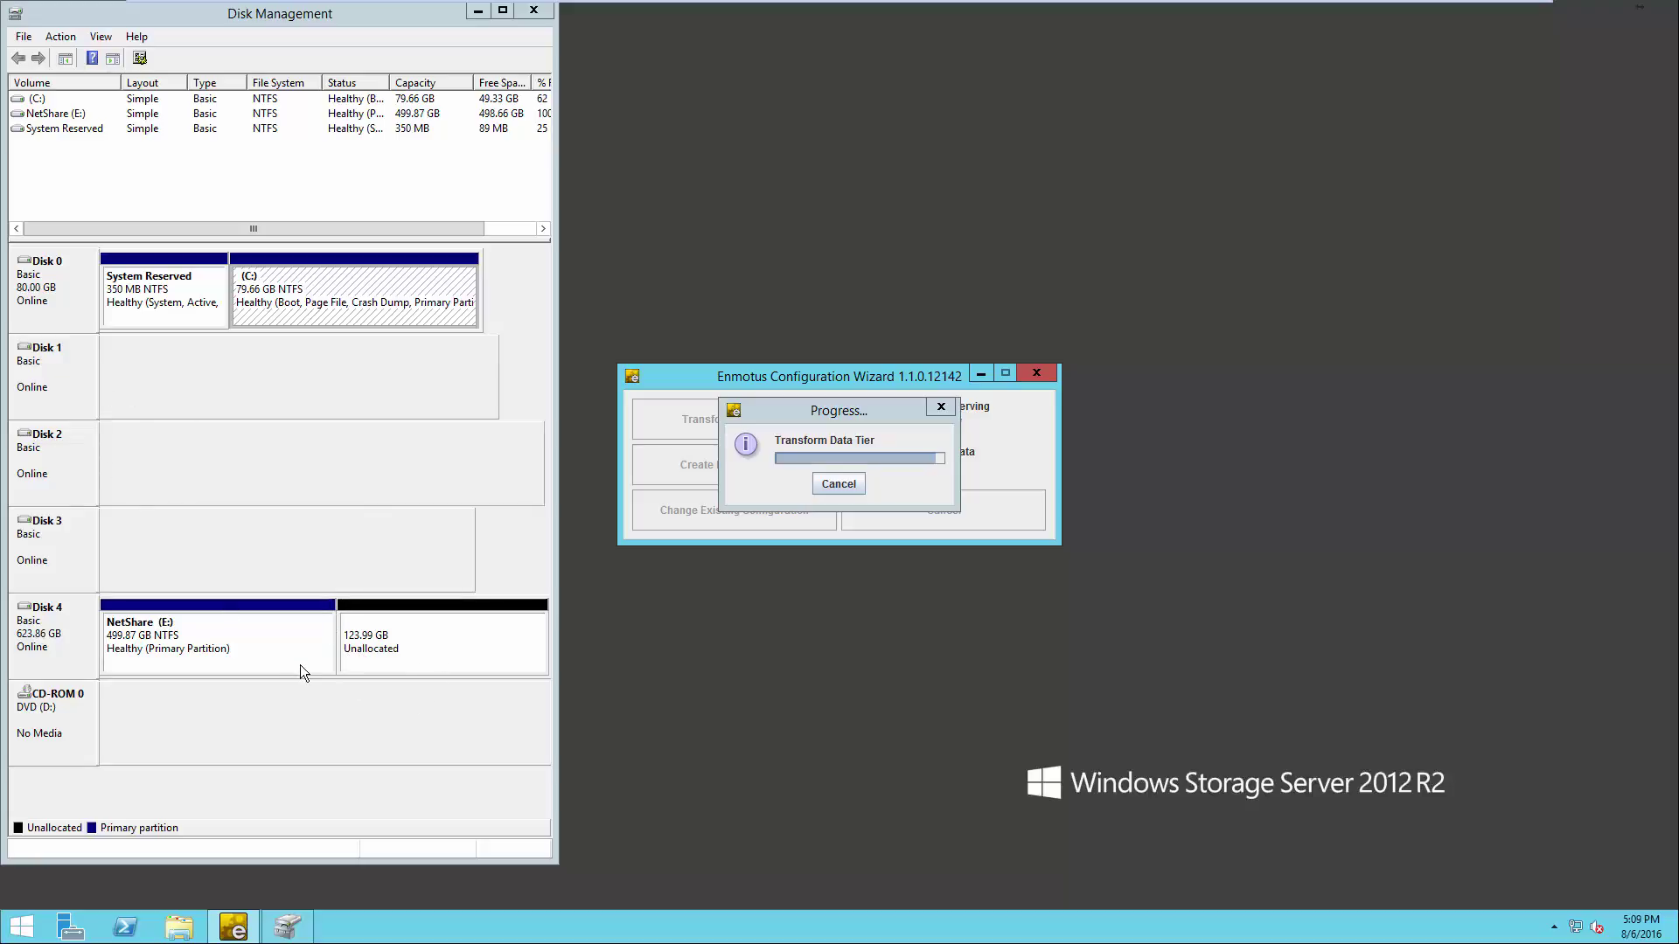
Extend NetShare (E:) on Disk 4 to 623.86 GB and dismiss eConfig's tier-created message
left_click(249, 635)
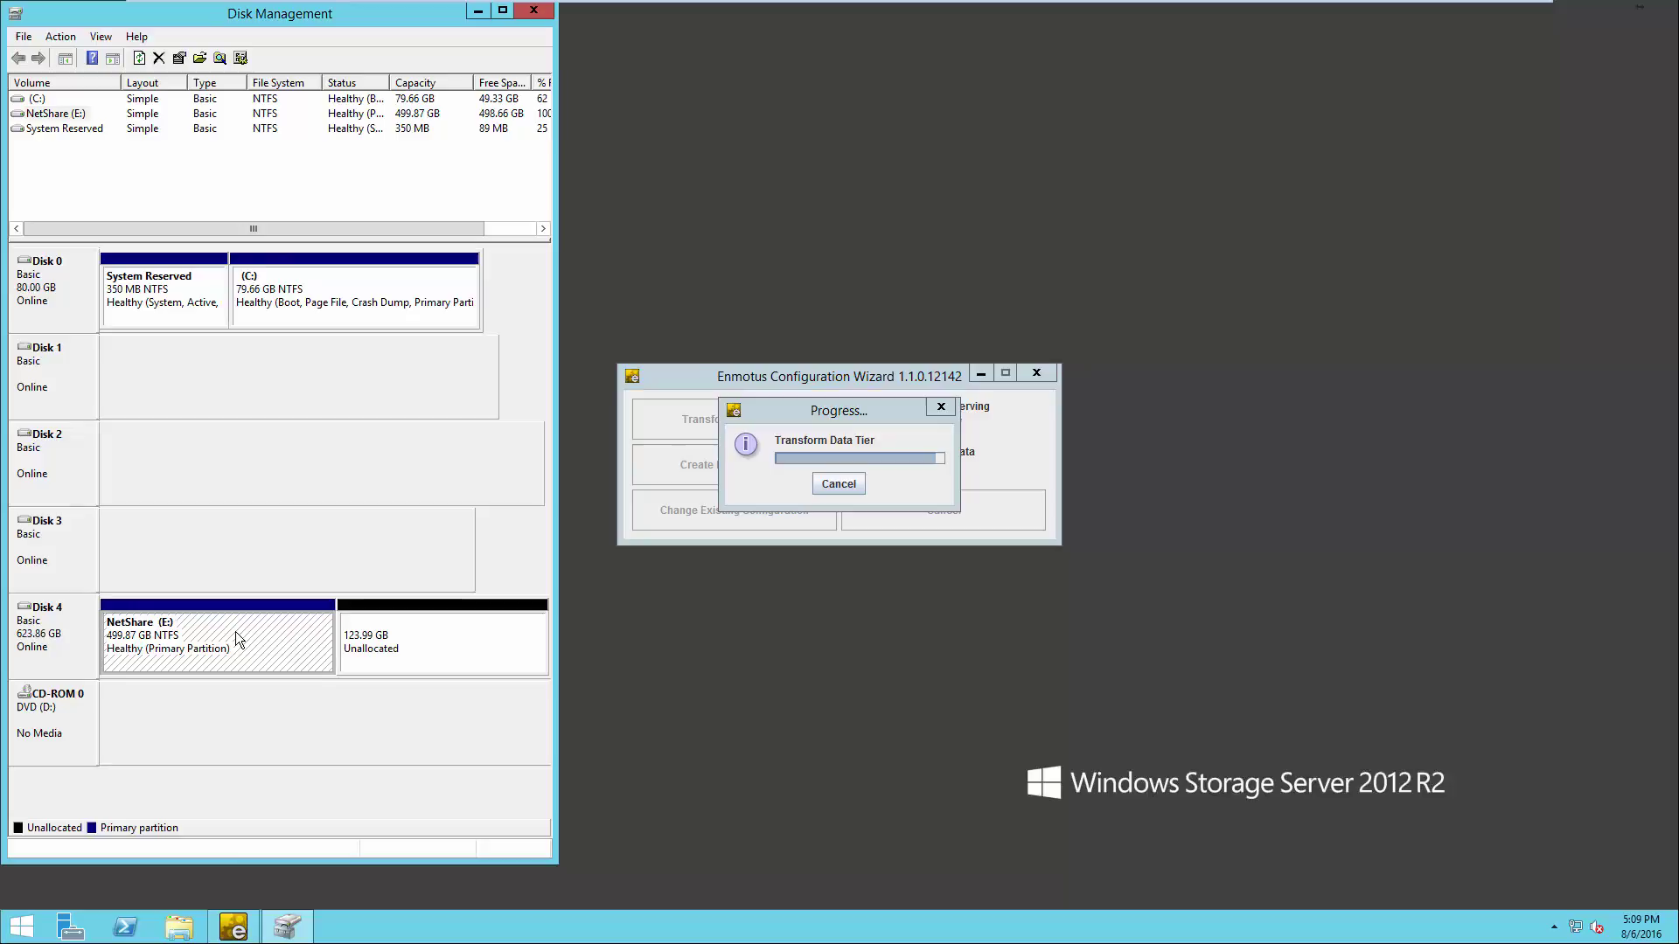
right_click(234, 631)
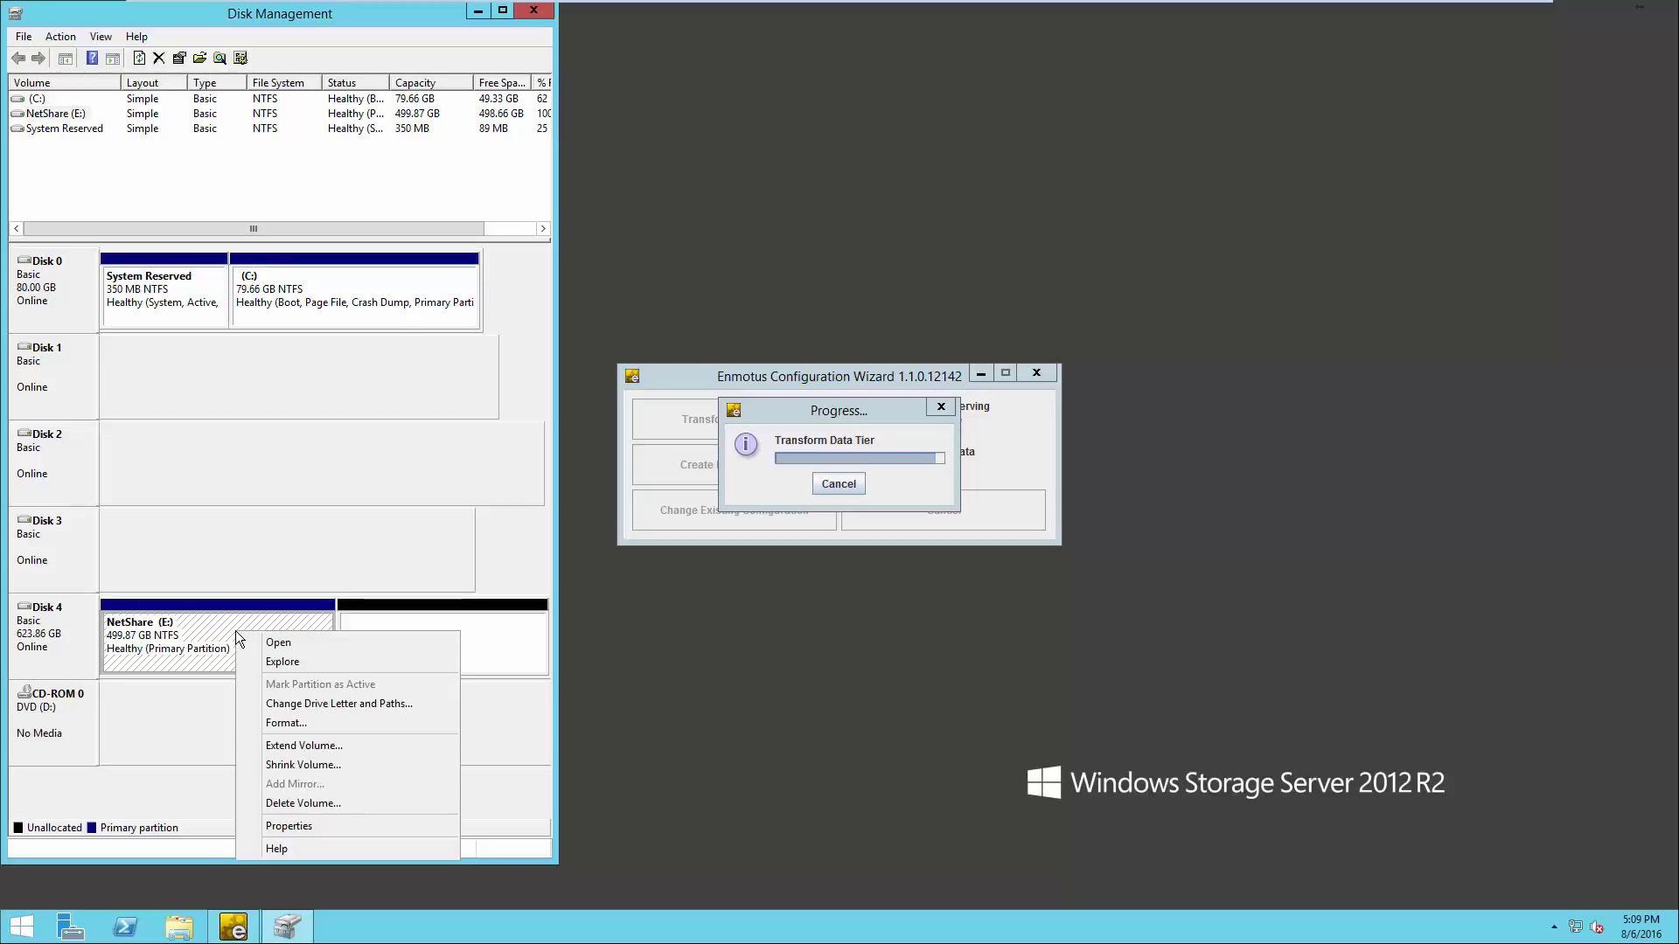
left_click(313, 744)
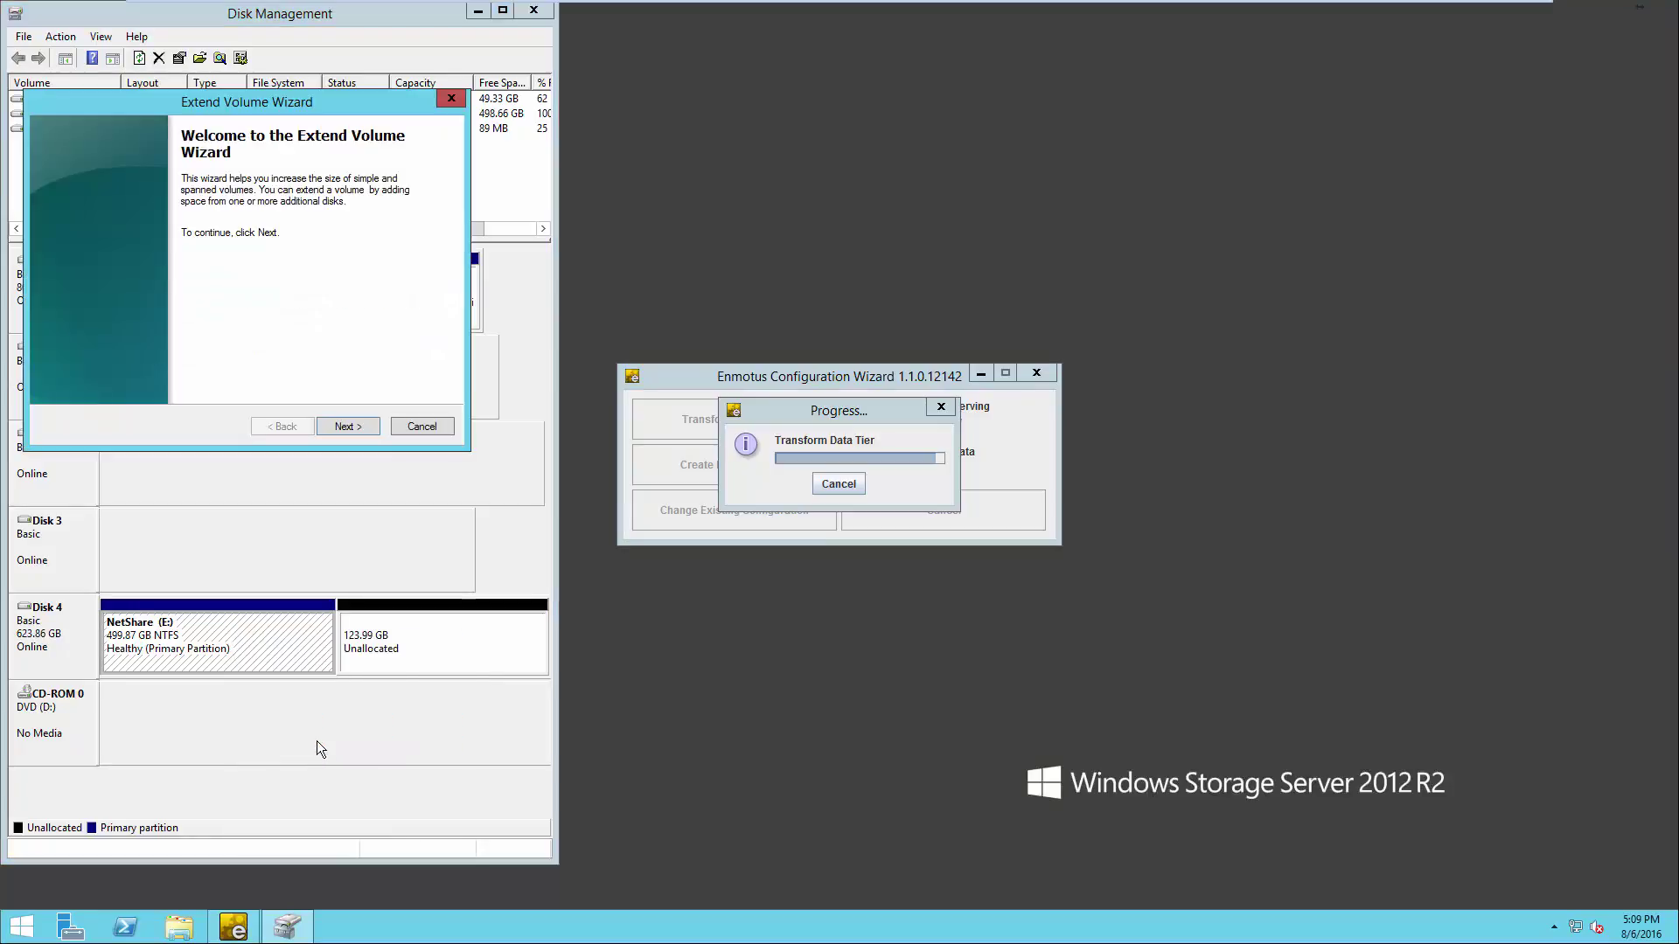
left_click(350, 426)
left_click(349, 425)
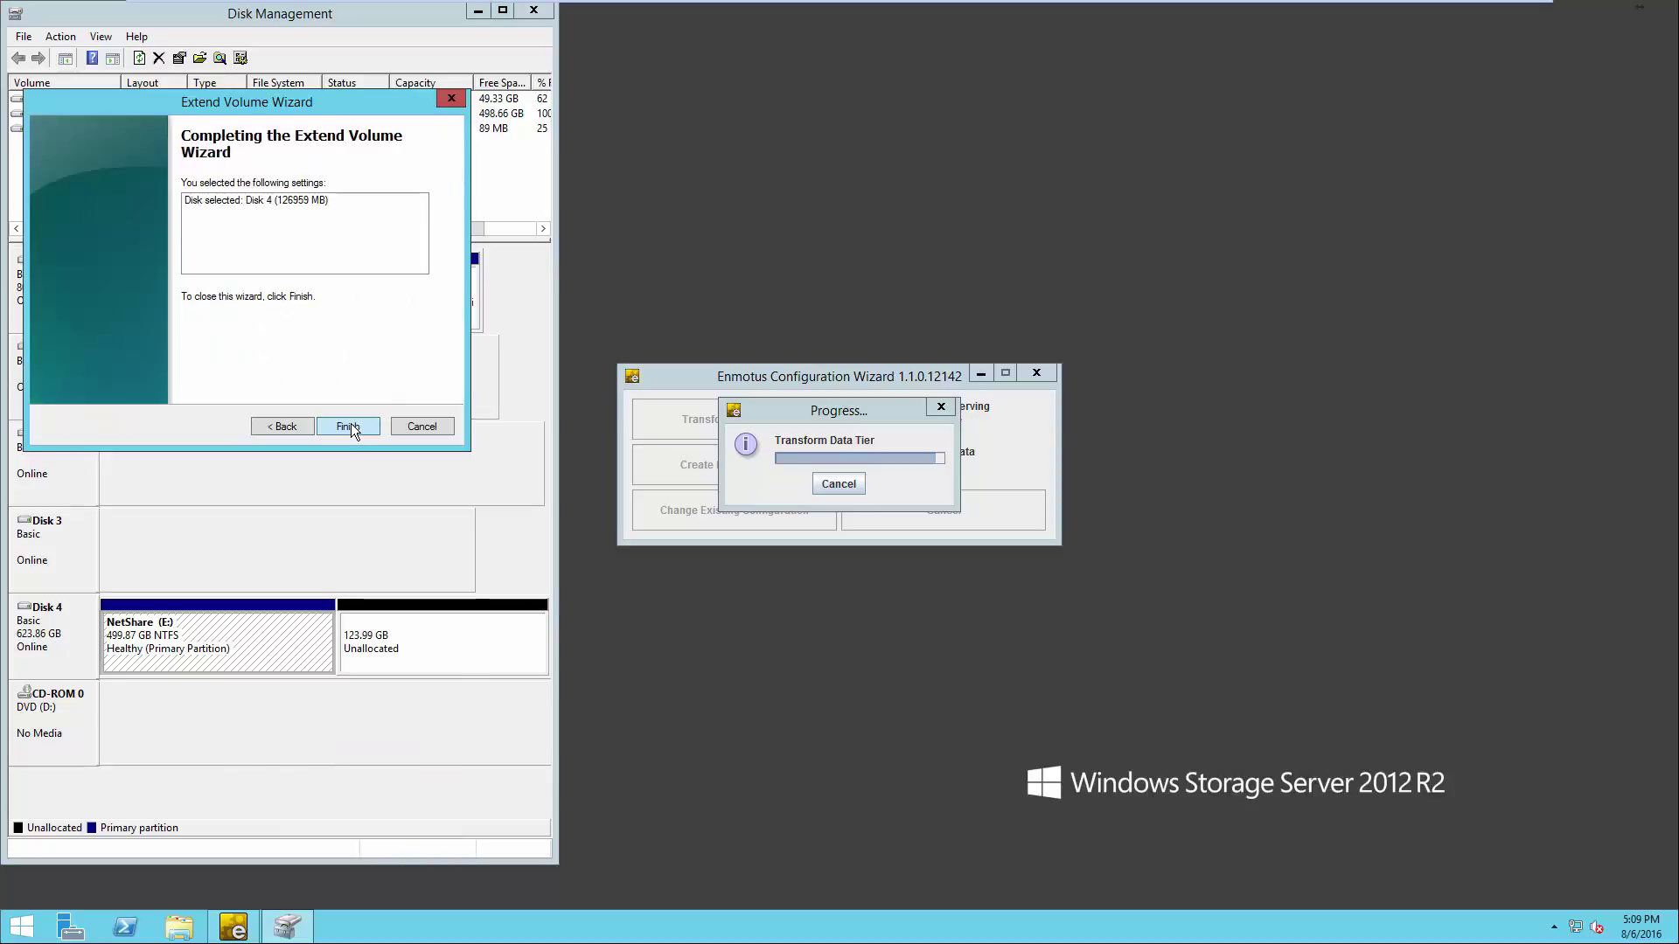
left_click(350, 423)
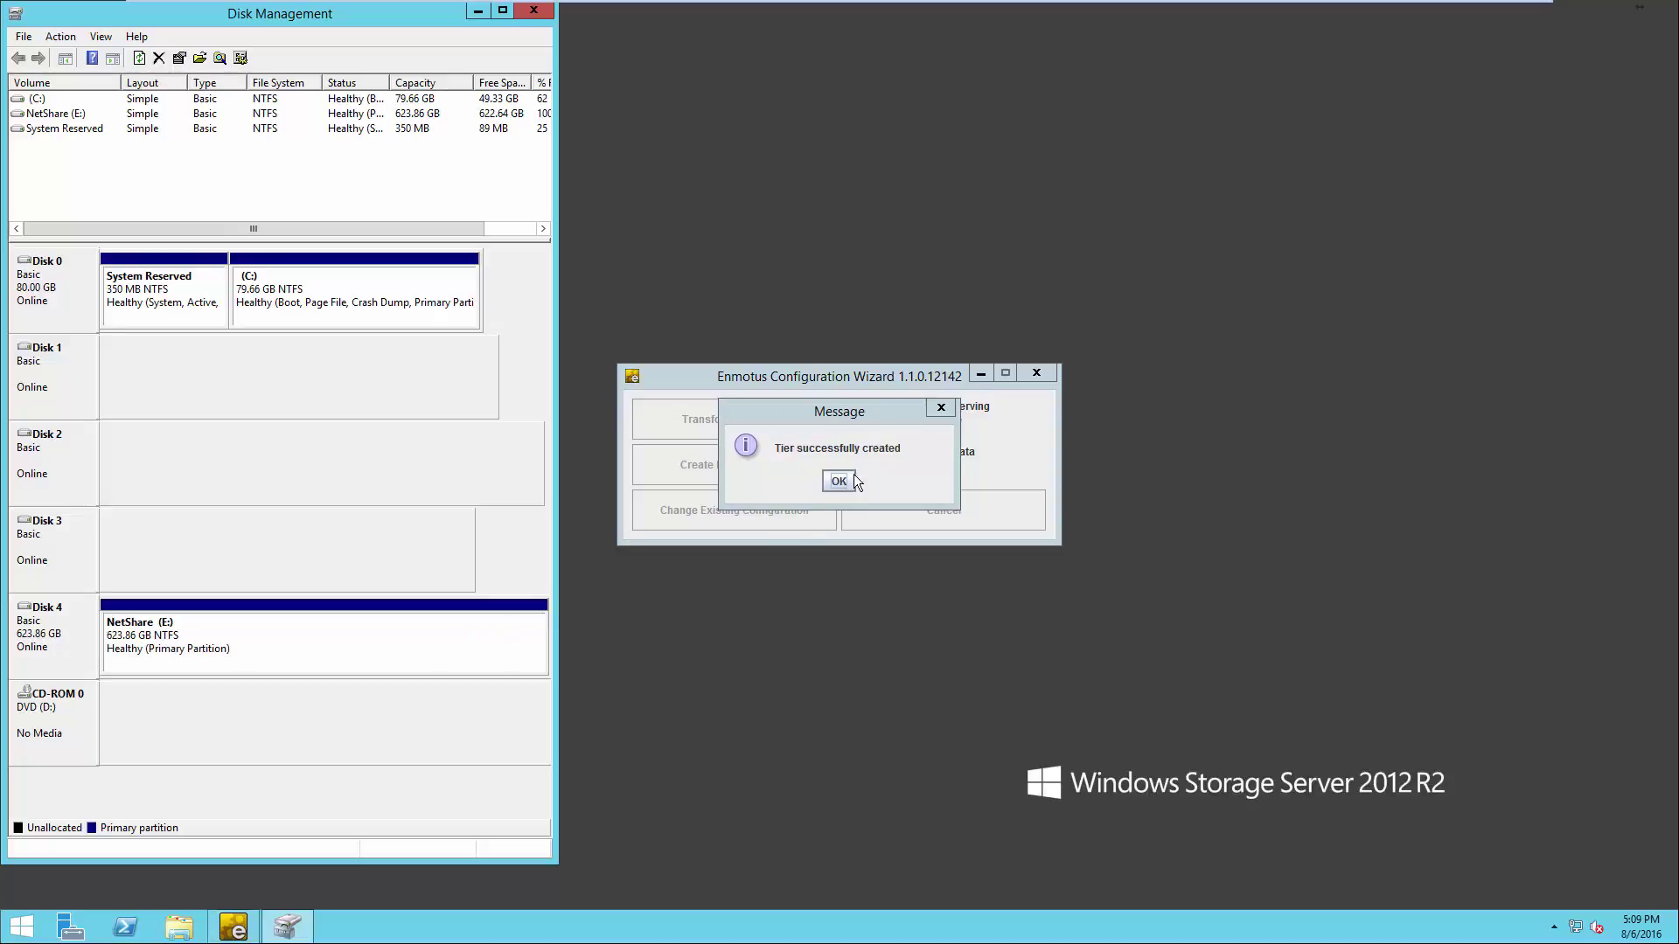
left_click(839, 479)
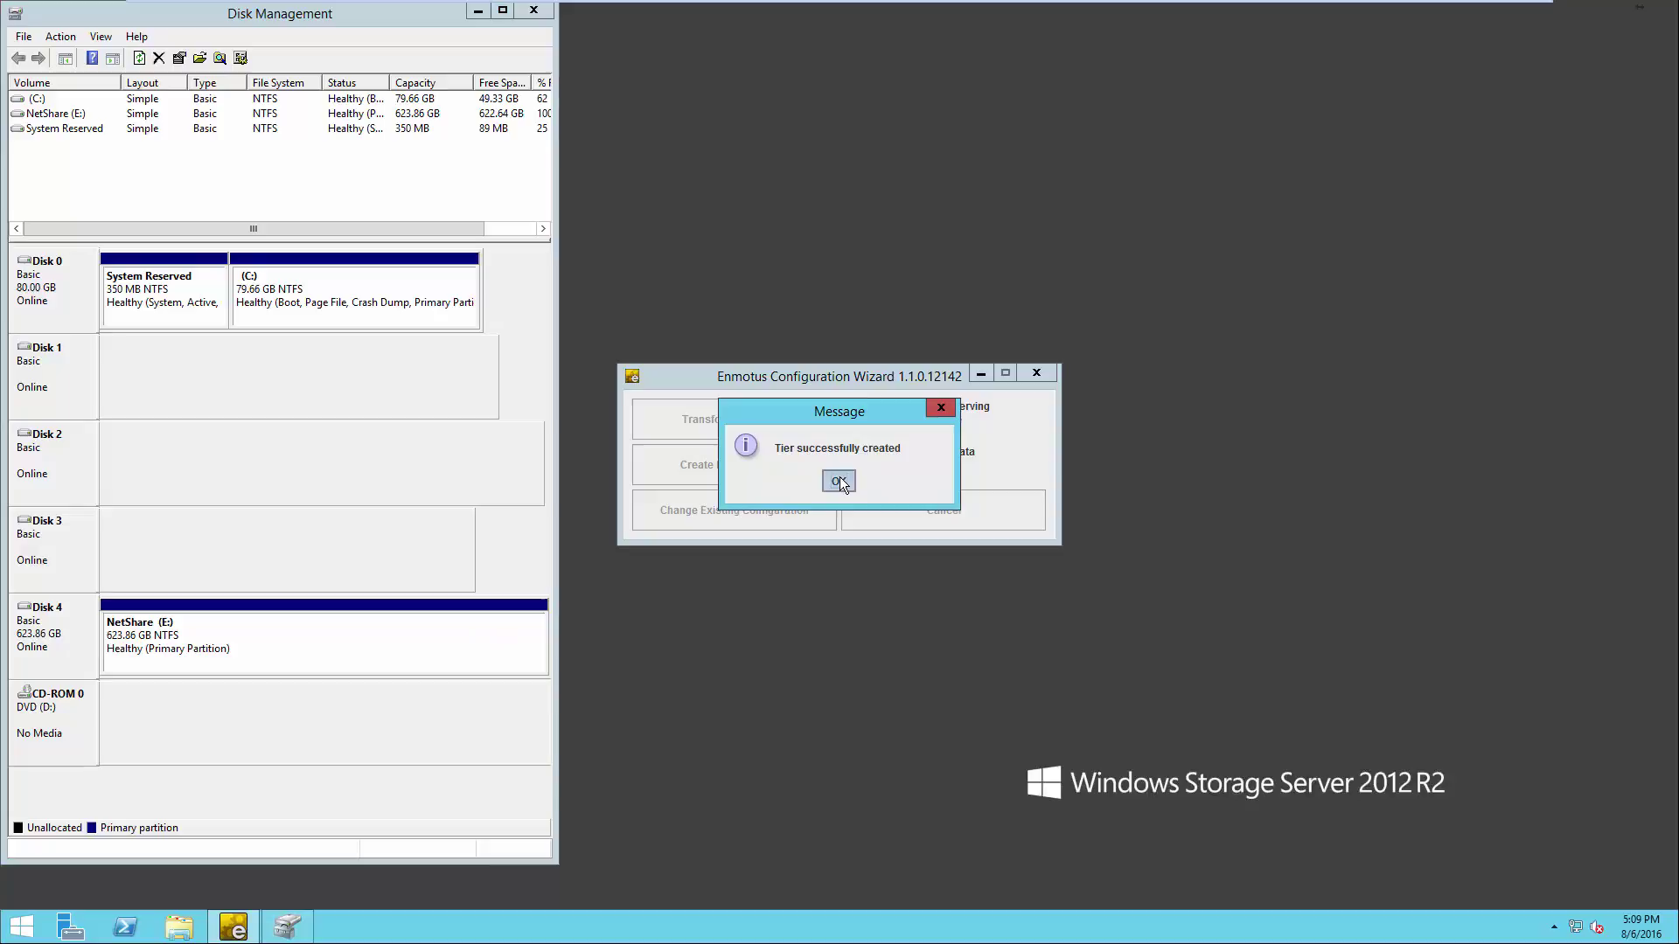
Browse to NetShare (E:)\Shares\Public and confirm its 8 folders, including ATTO and Crystal Disk Mark
left_click(178, 926)
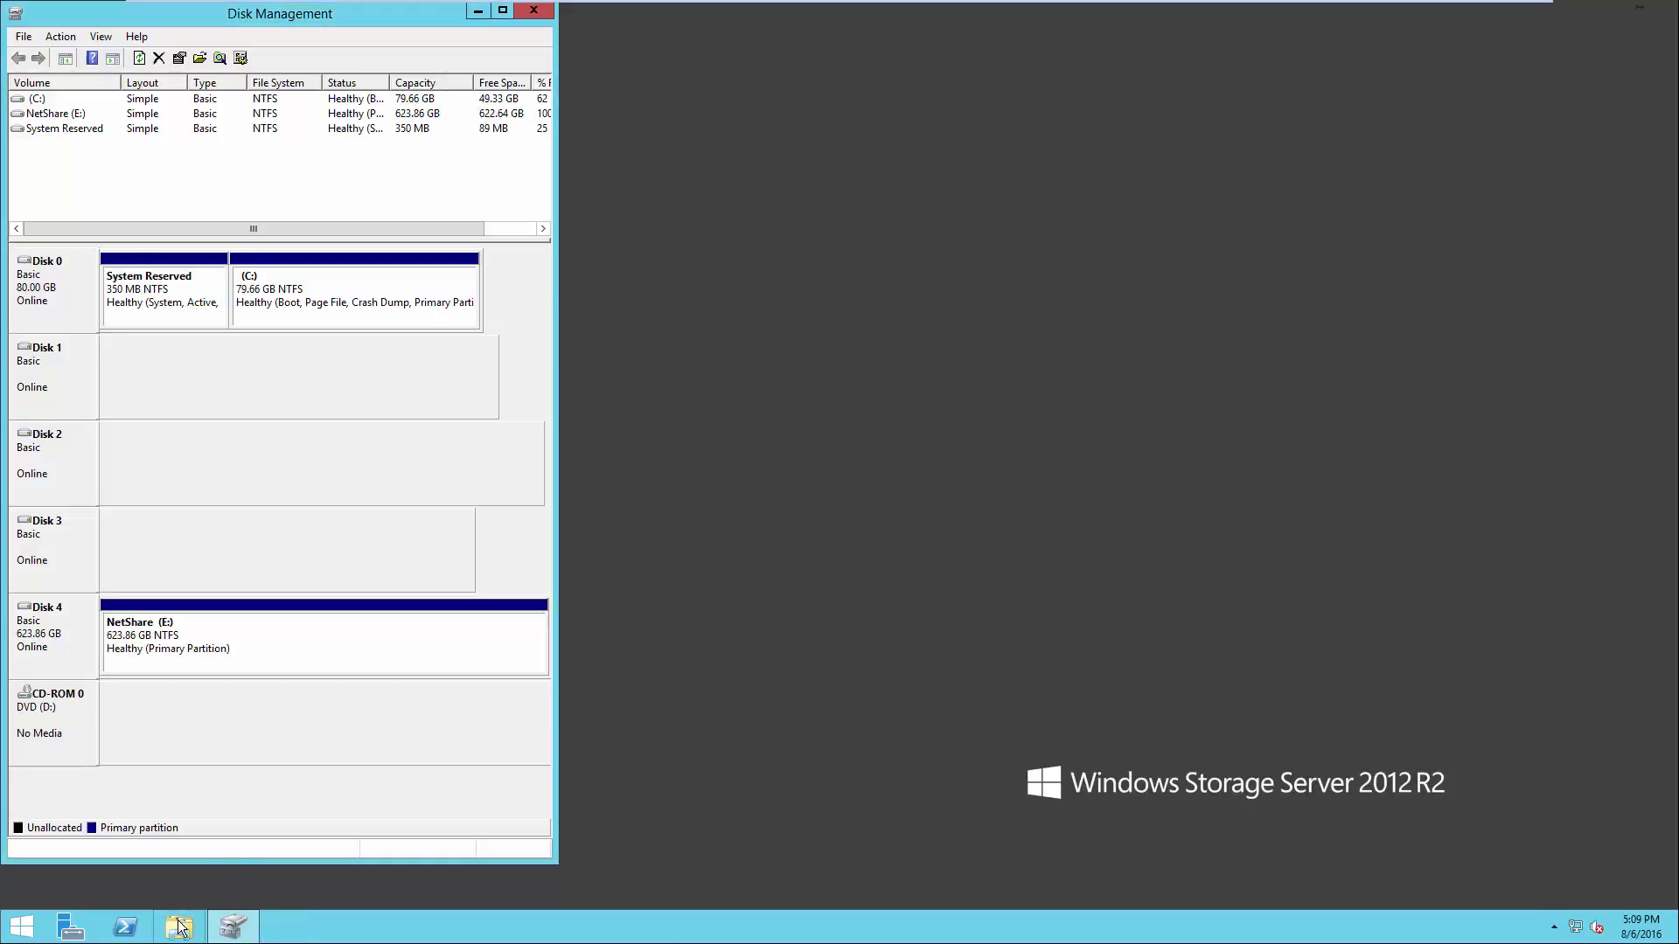
left_click(624, 453)
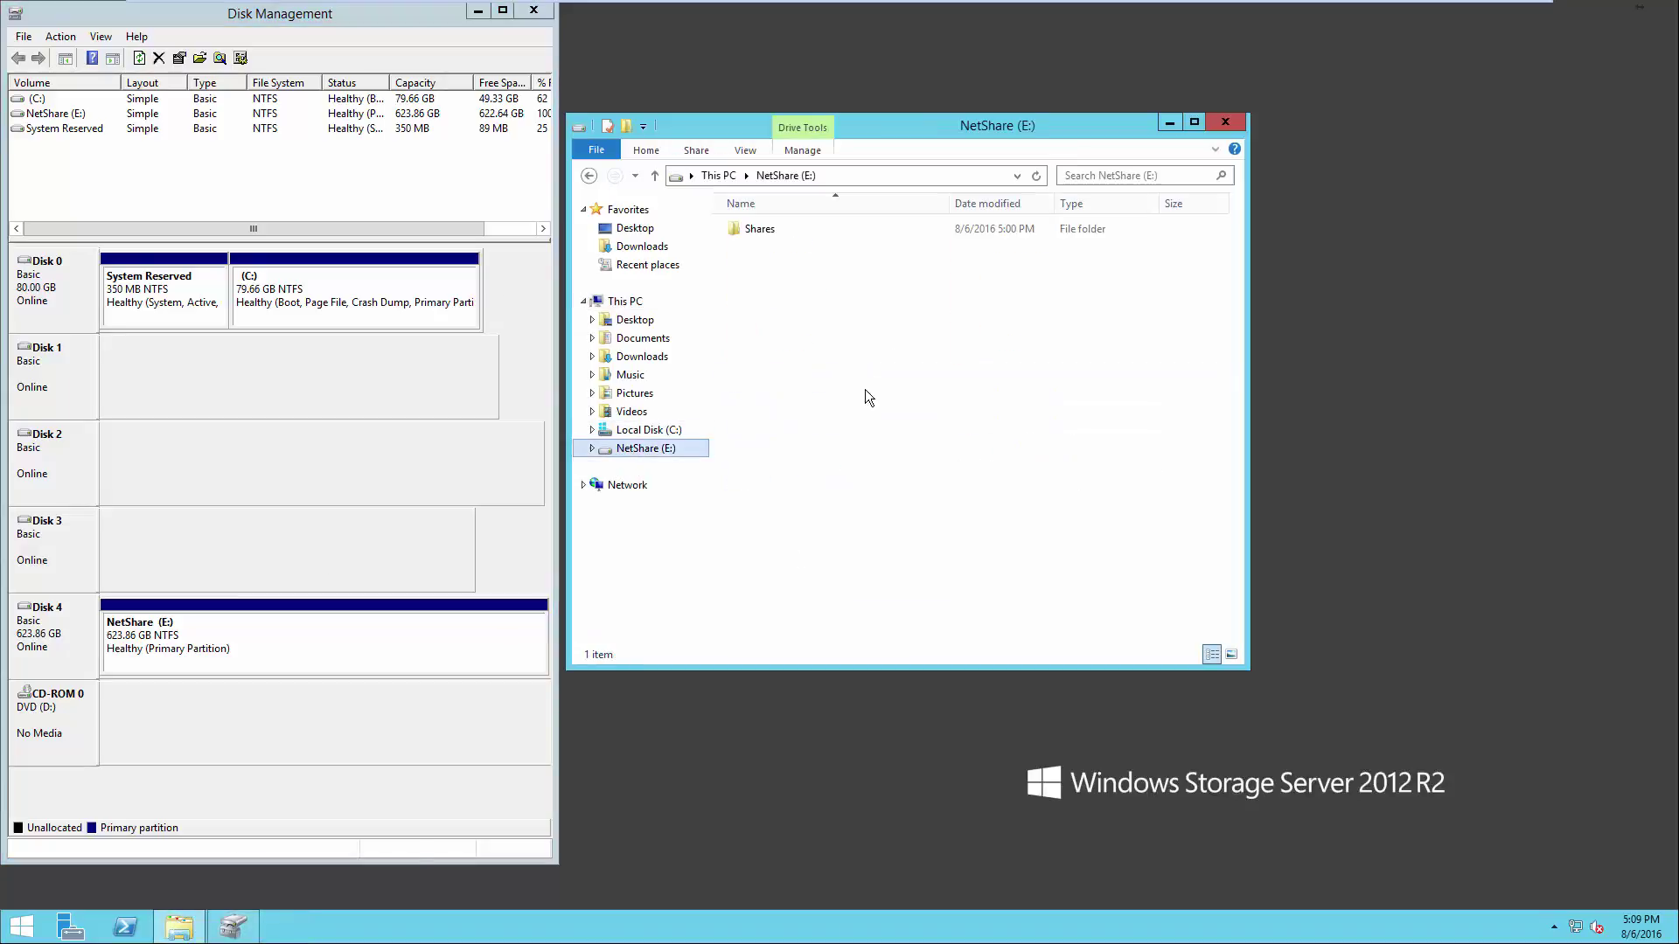
double_click(747, 229)
double_click(753, 229)
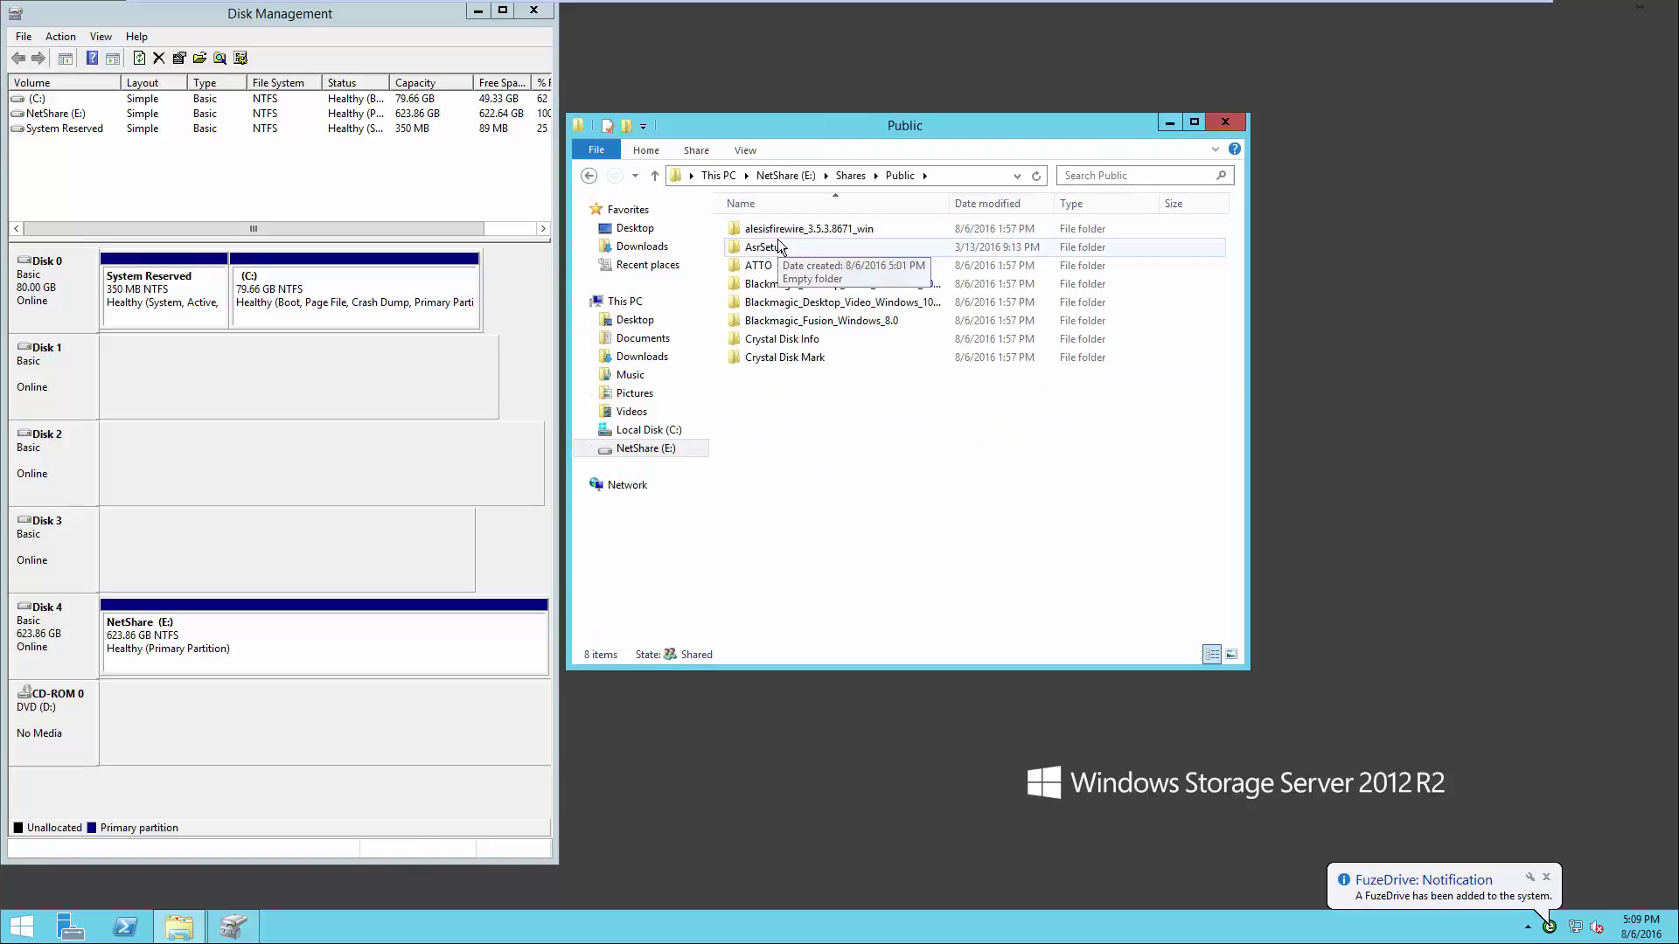